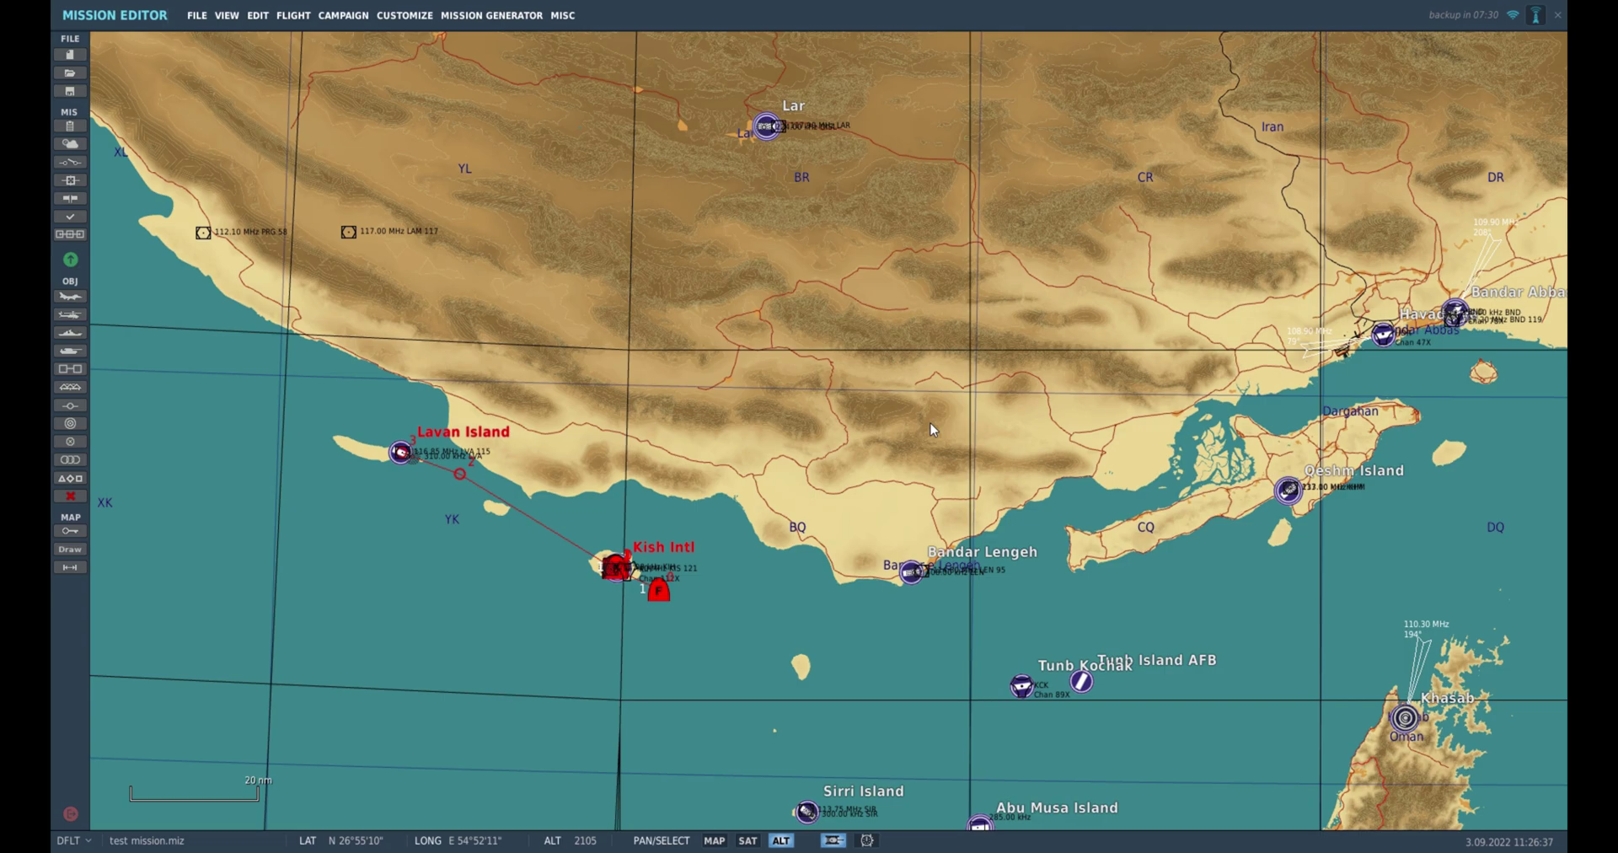
# Place an A-50 airplane group inland north-east of Bandar Lengeh and review its paint and loadout.
pyautogui.click(75, 297)
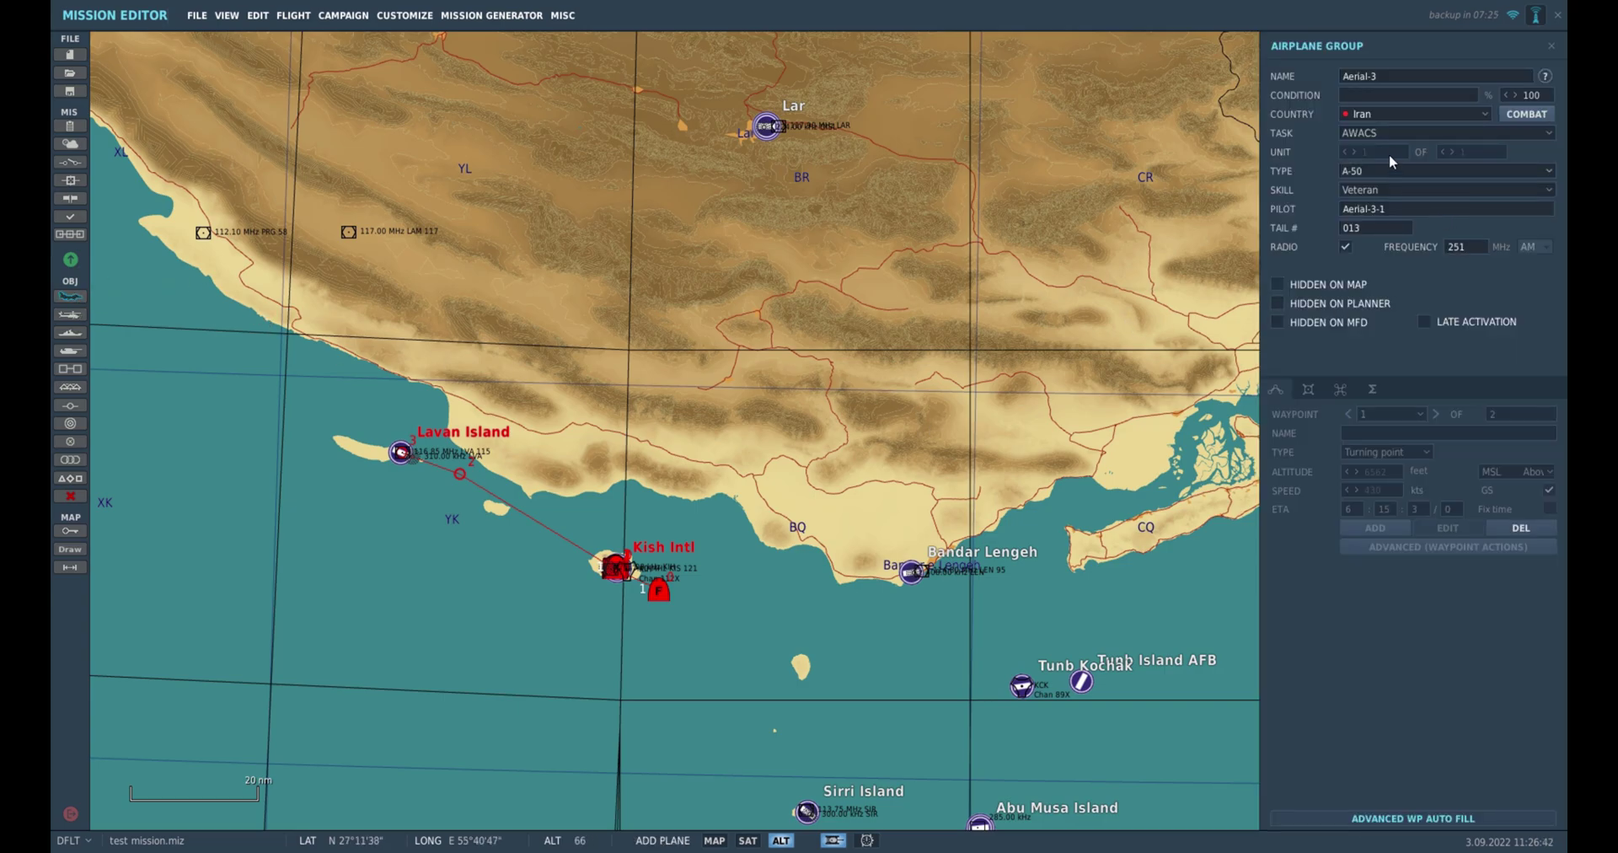
pyautogui.click(1409, 170)
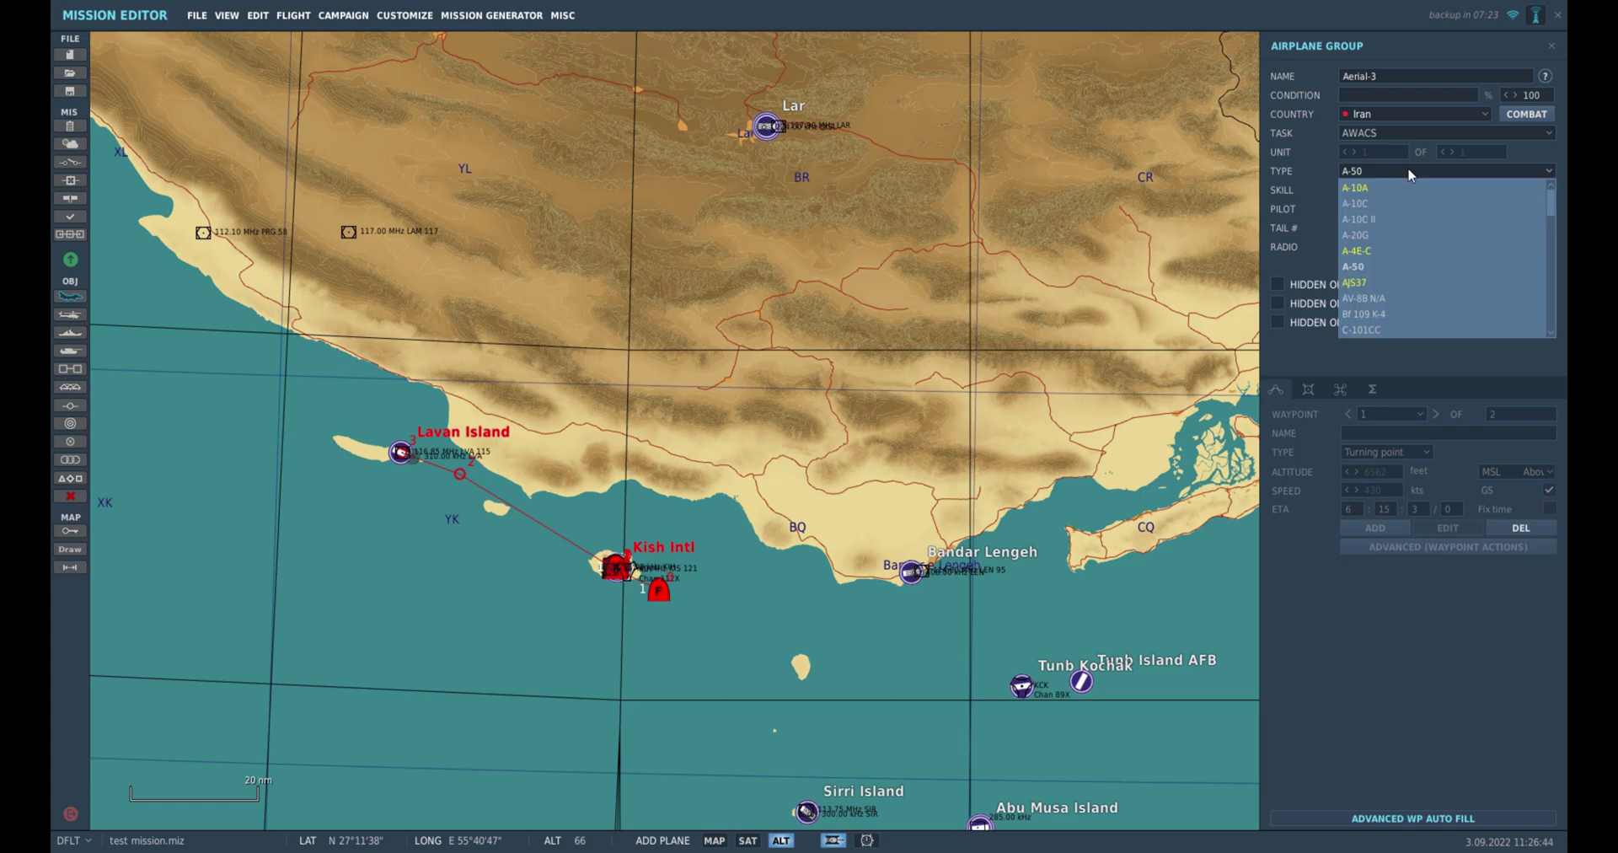
pyautogui.click(1397, 268)
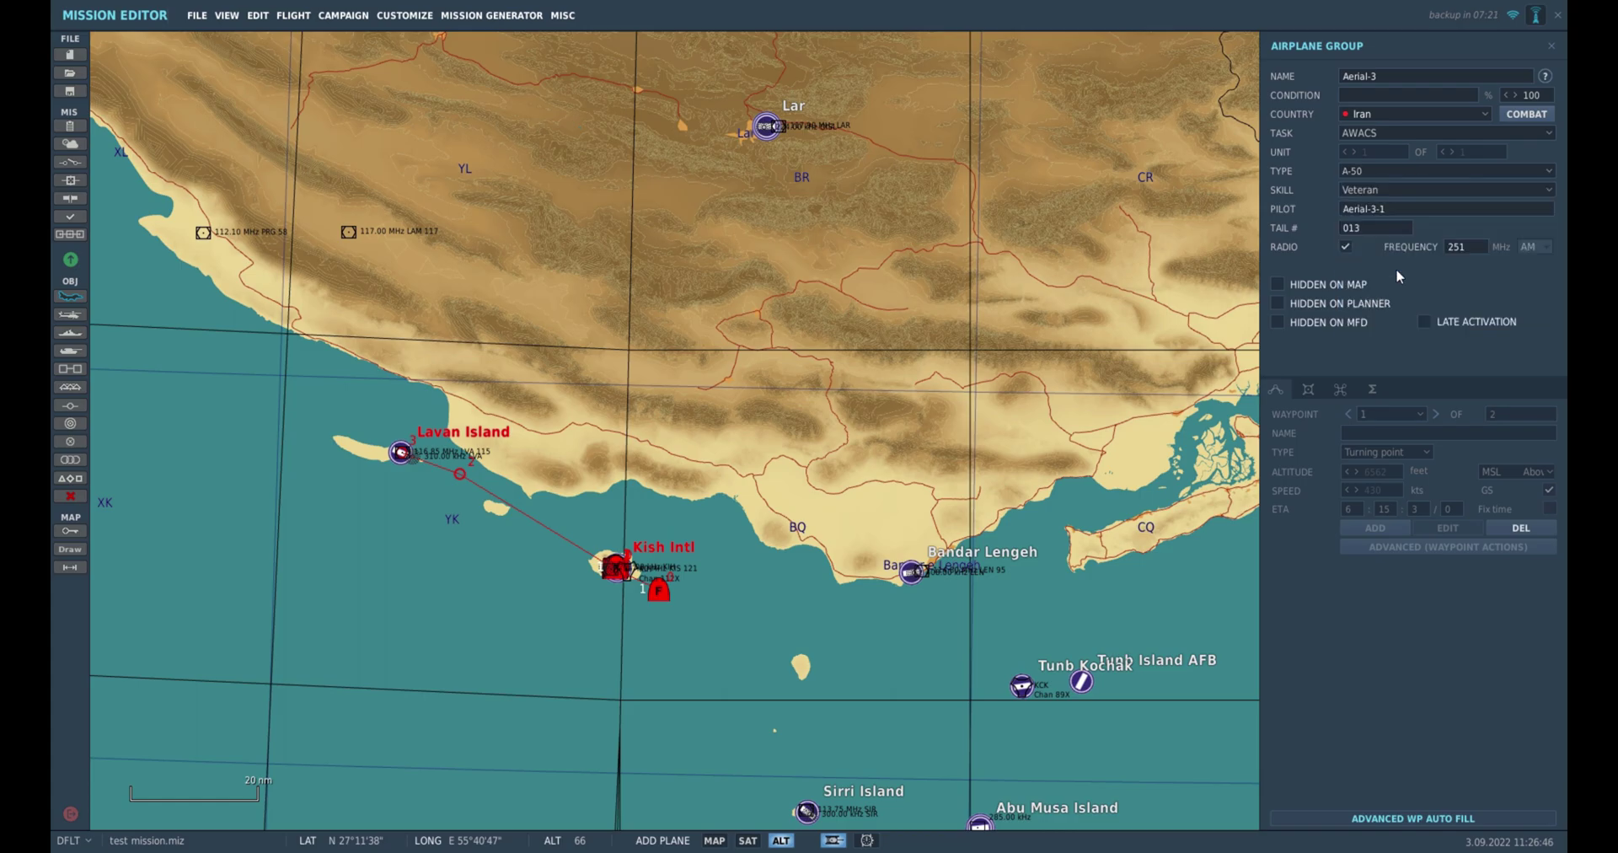
pyautogui.click(897, 446)
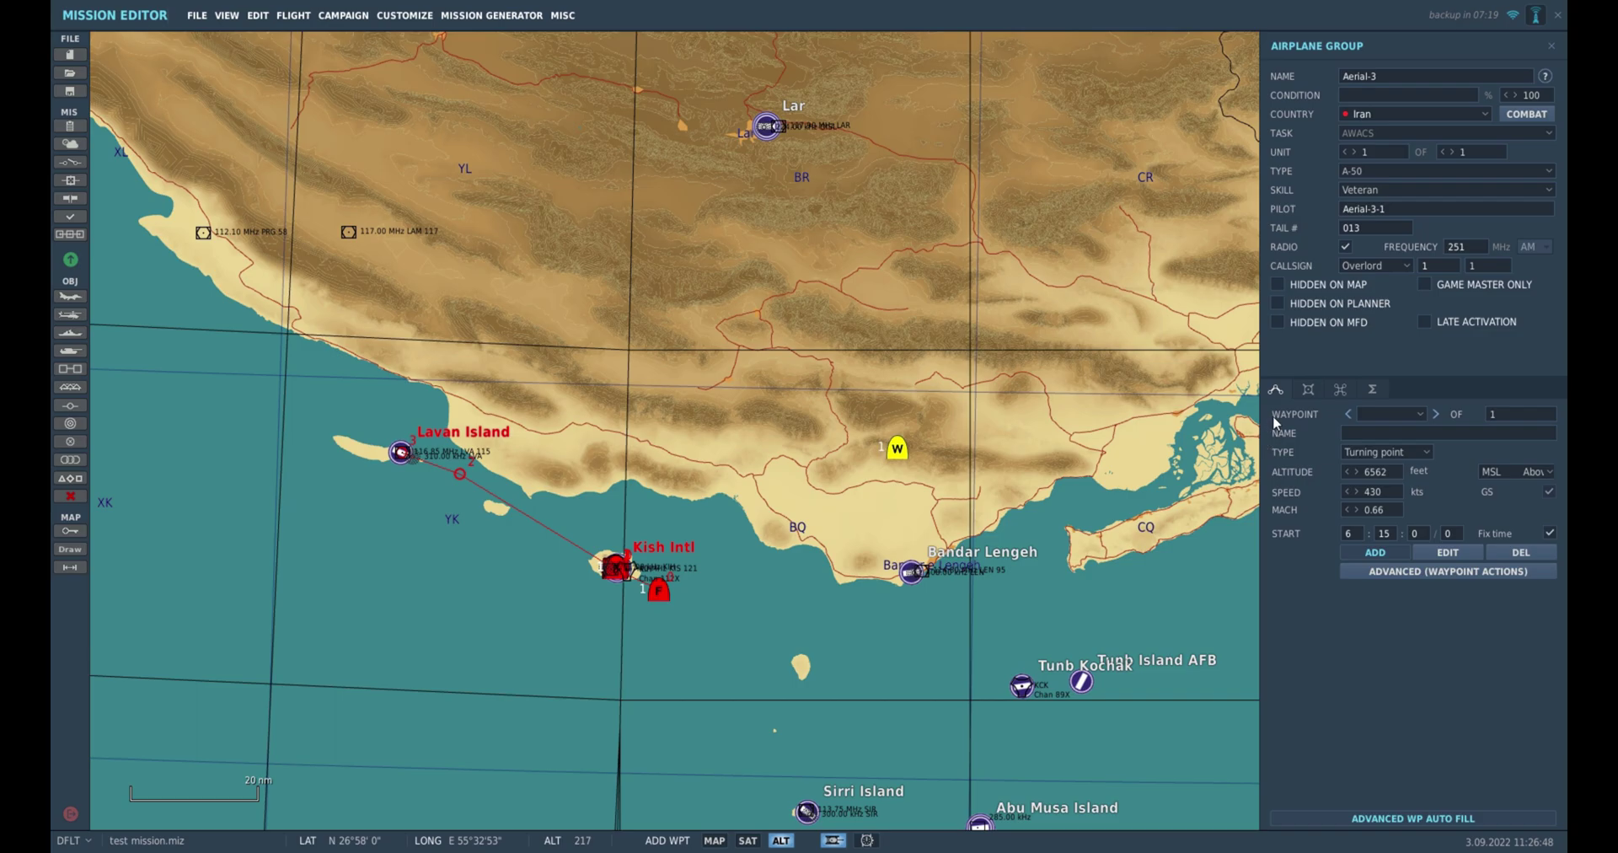
pyautogui.click(1310, 391)
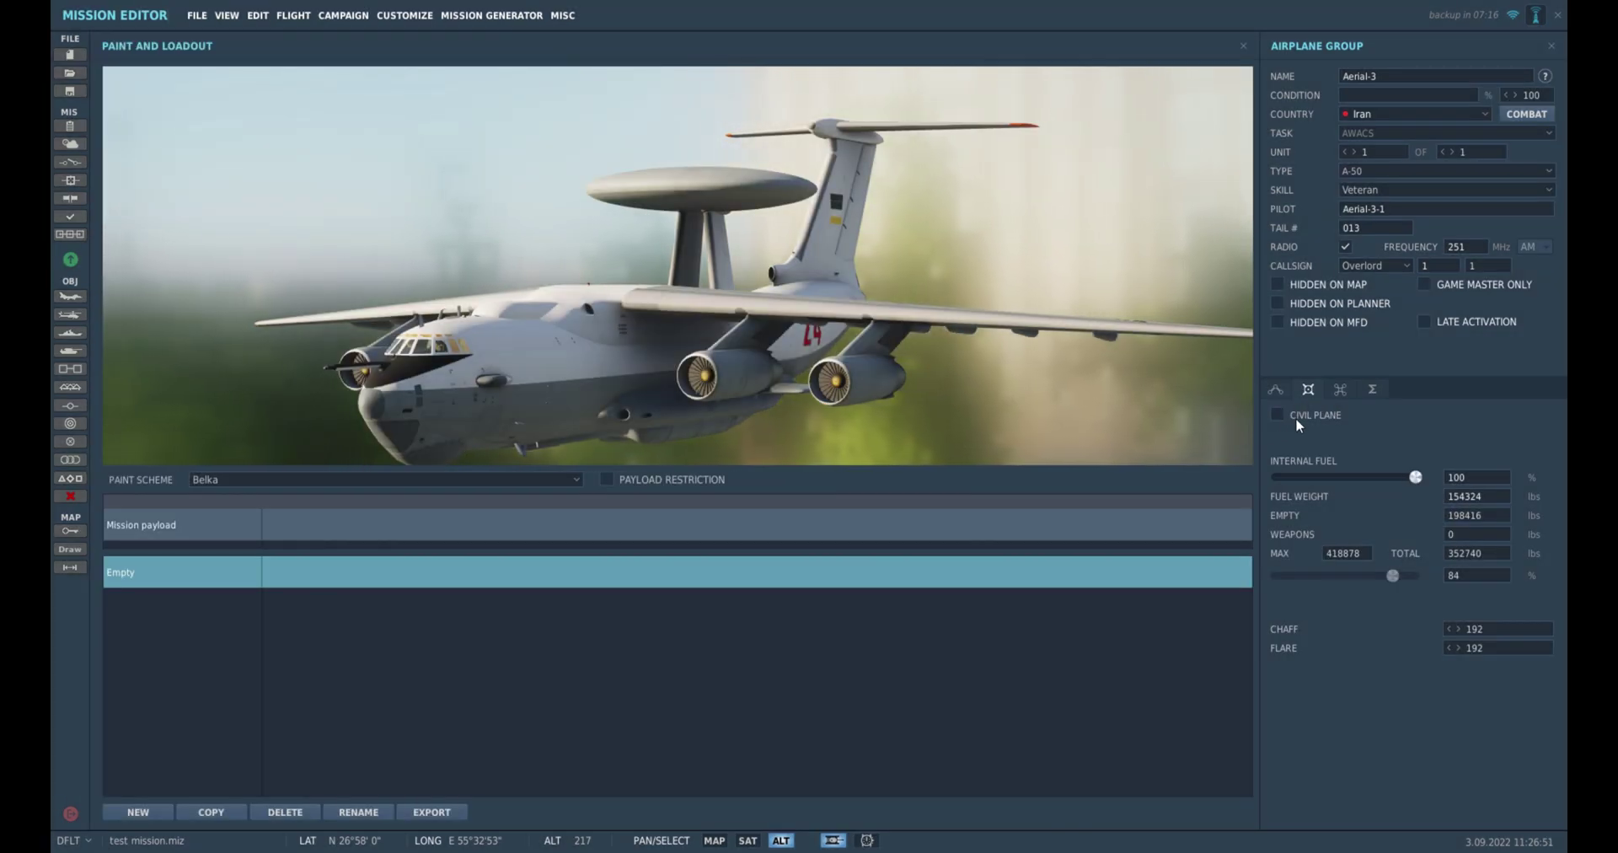
pyautogui.click(1277, 390)
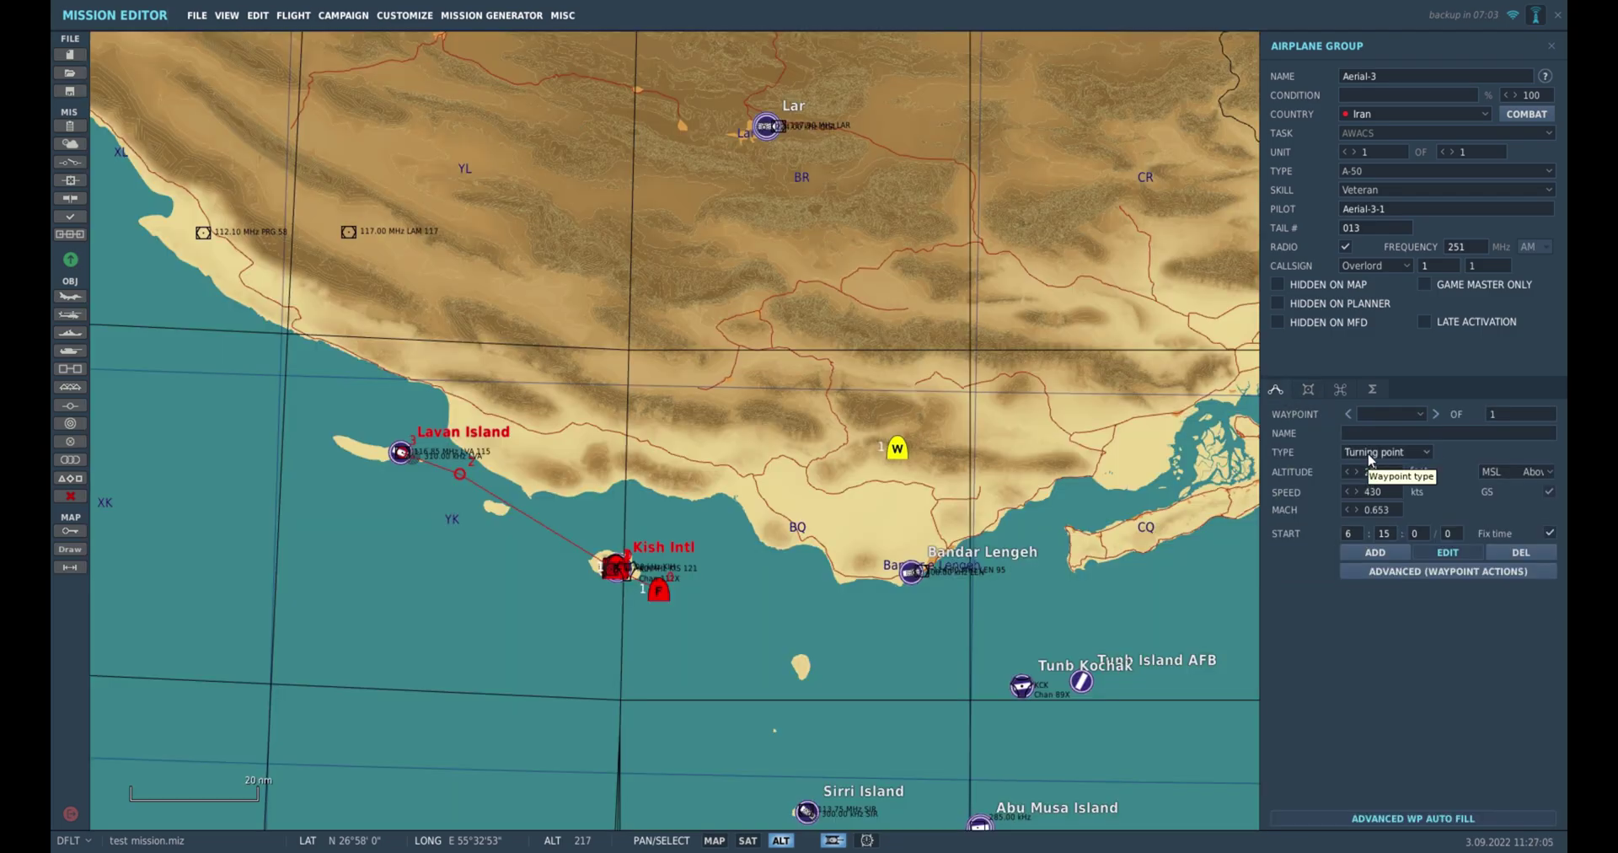
# Set the A-50's altitude to 25000 ft and add waypoints 1 and 2 west-northwest along the coast.
pyautogui.write('000')
pyautogui.click(1373, 552)
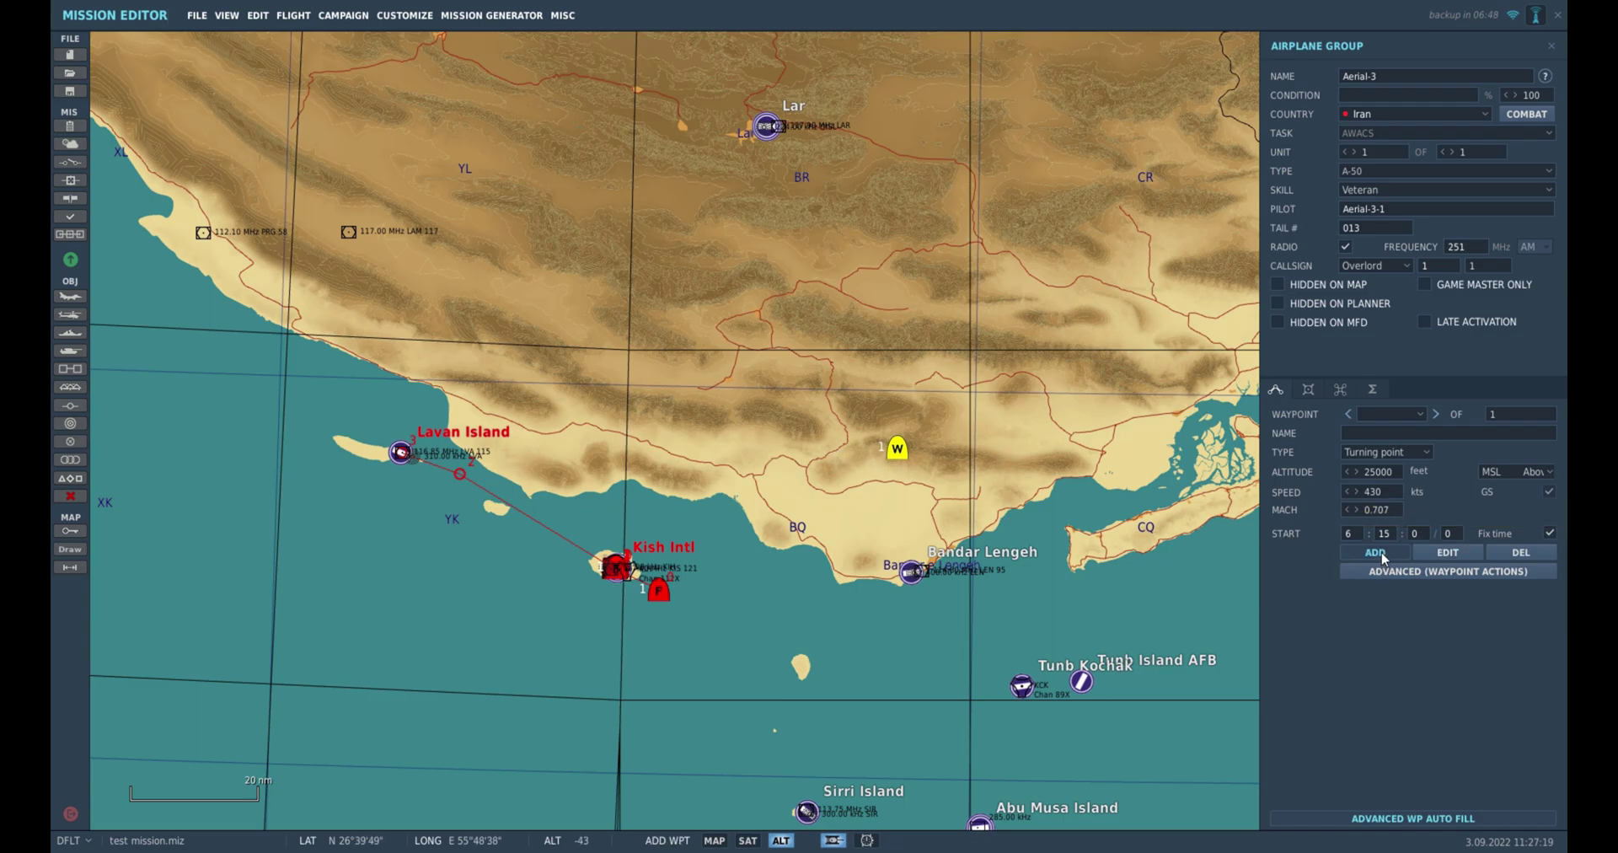
pyautogui.click(595, 414)
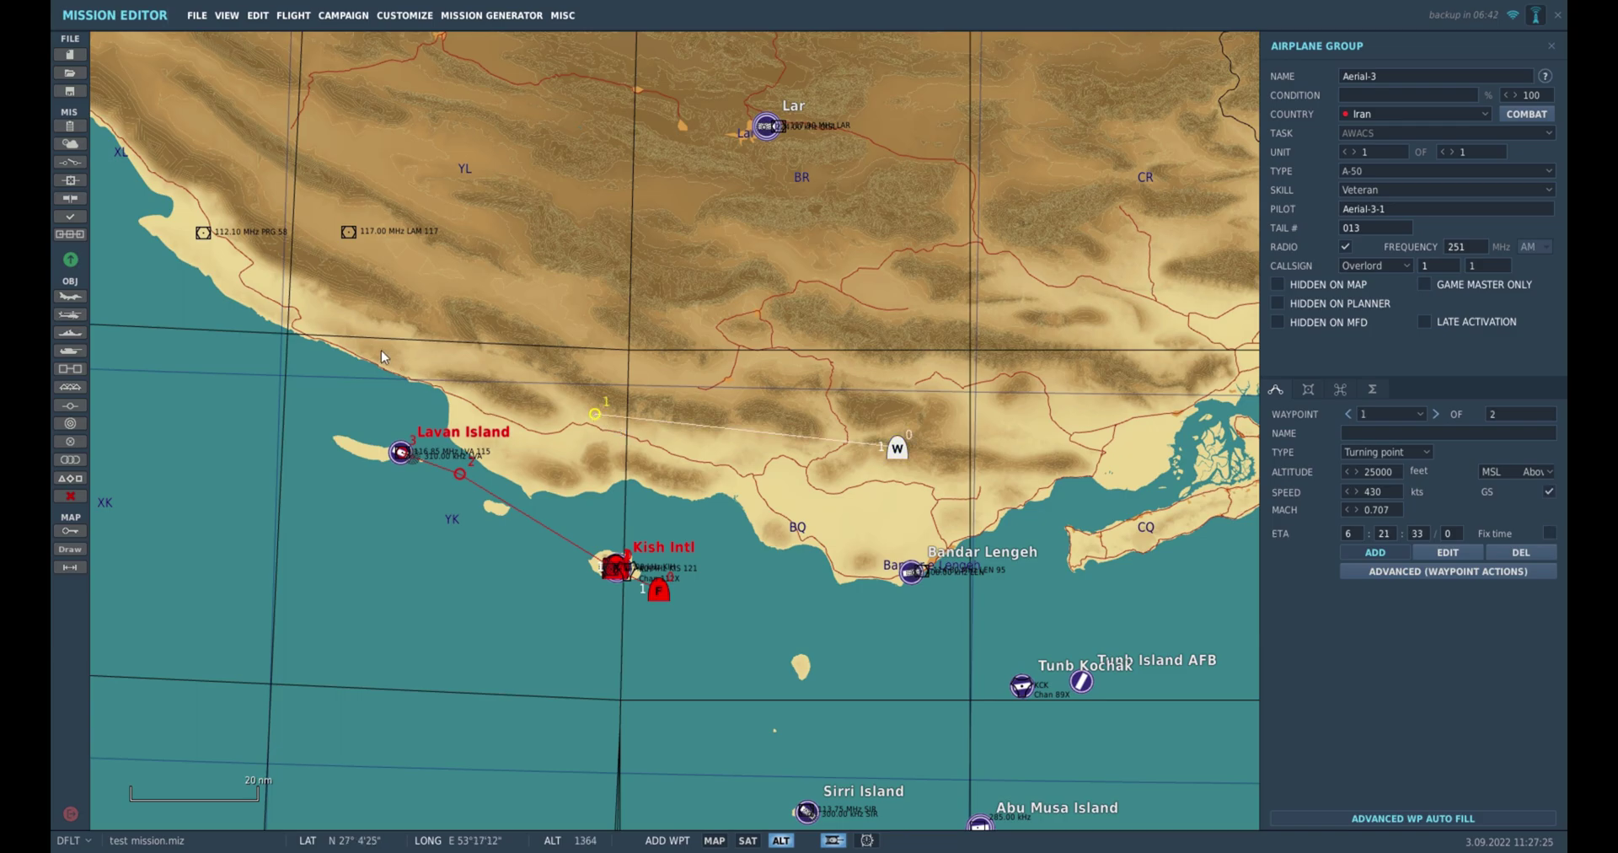
pyautogui.click(297, 285)
# Add a Perform Task Orbit action with a Race-Track pattern to waypoint 1.
pyautogui.click(1349, 414)
pyautogui.click(1384, 572)
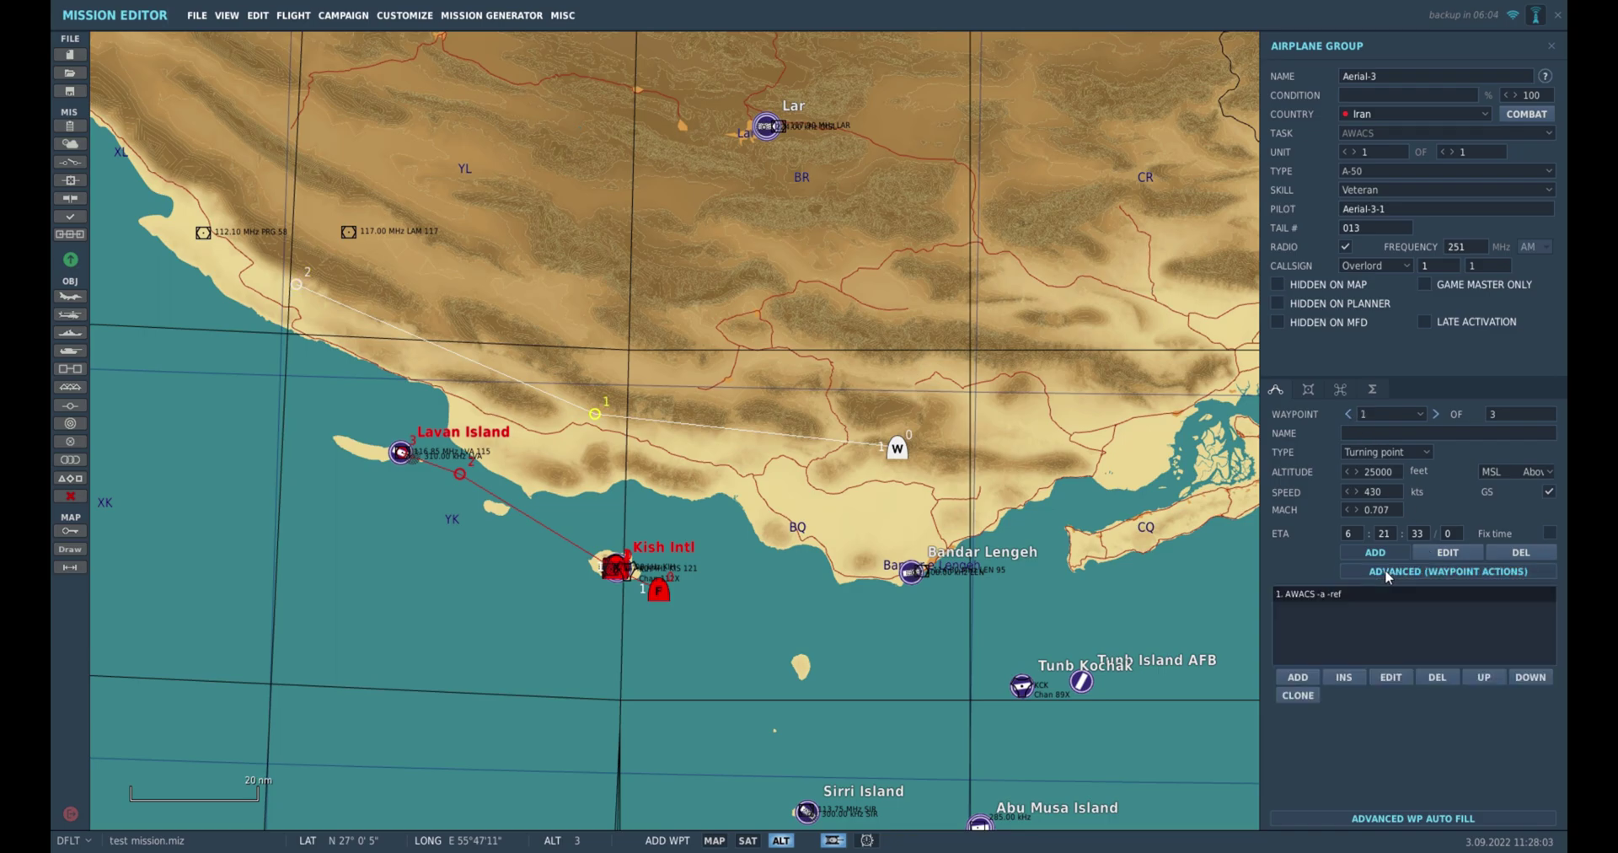
pyautogui.click(1298, 676)
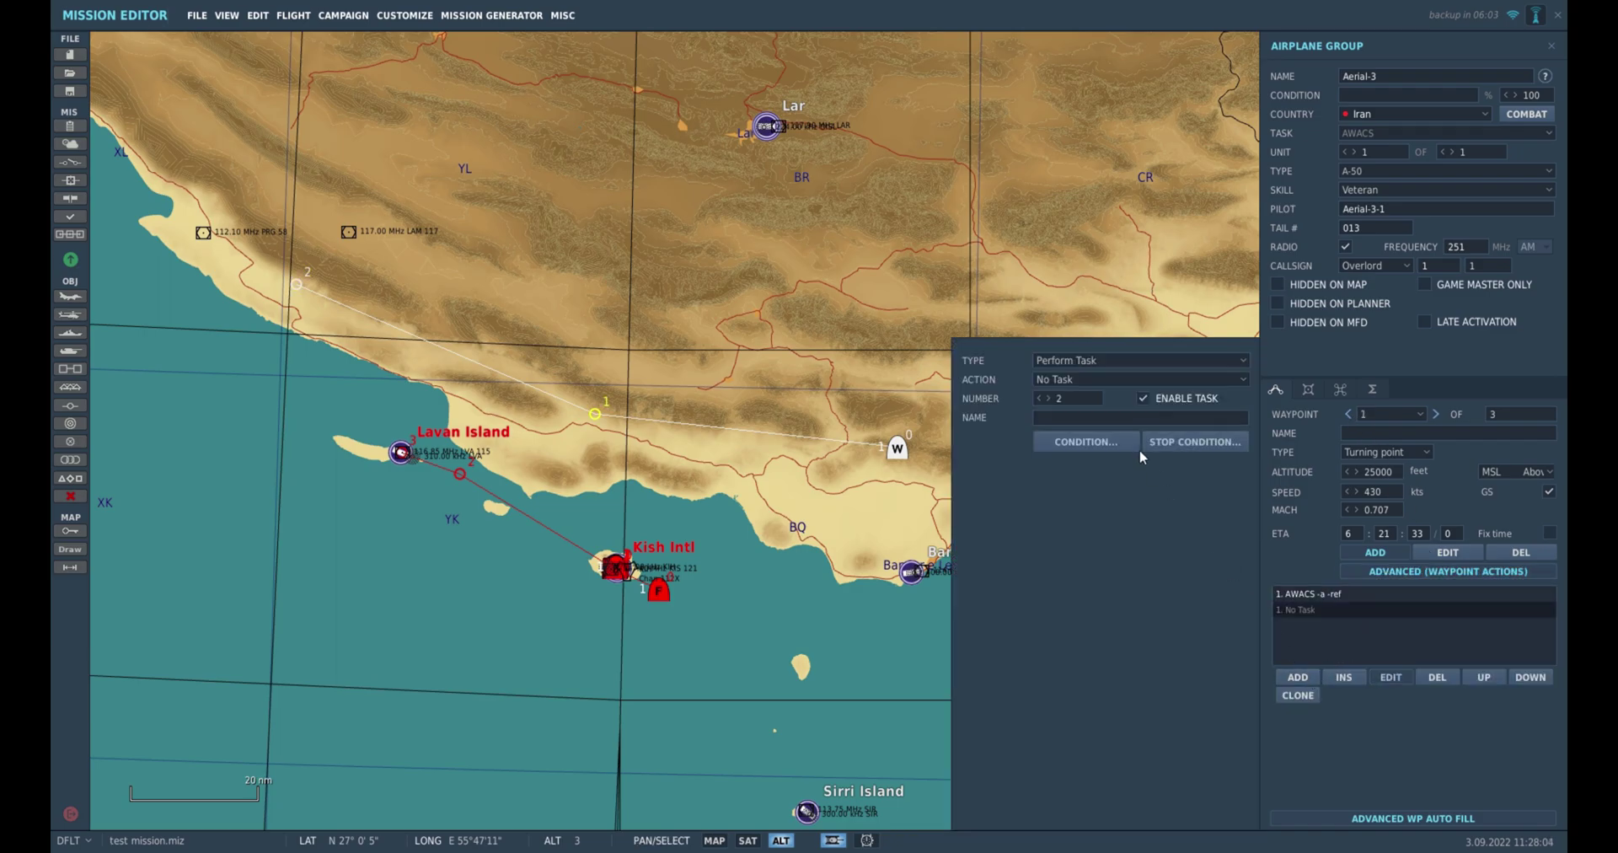
pyautogui.click(1104, 381)
pyautogui.click(1080, 412)
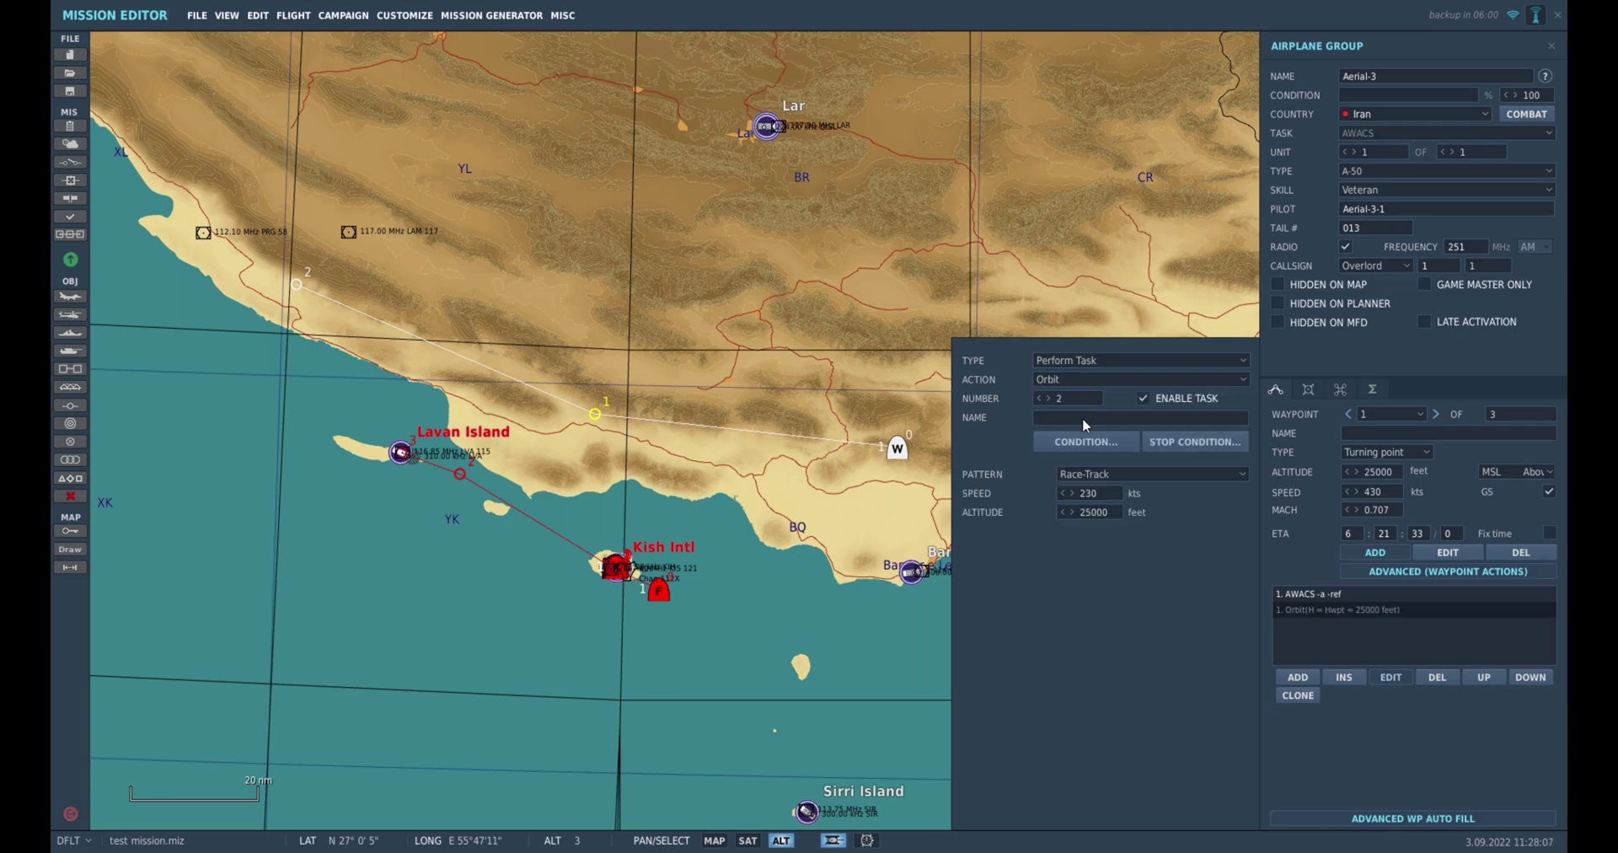
pyautogui.click(1100, 477)
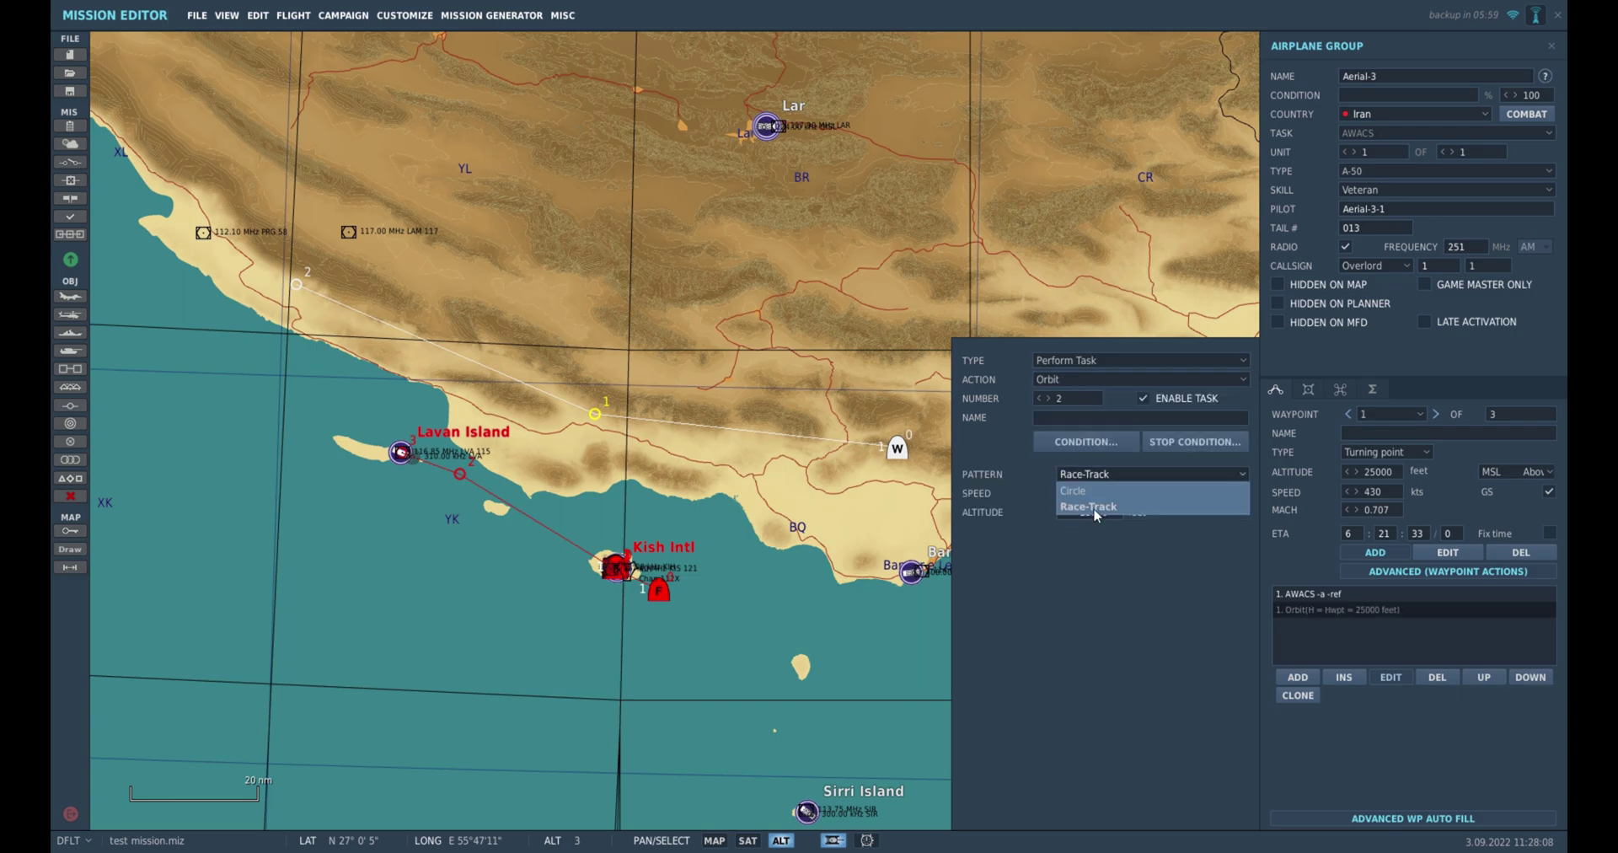
pyautogui.click(1094, 505)
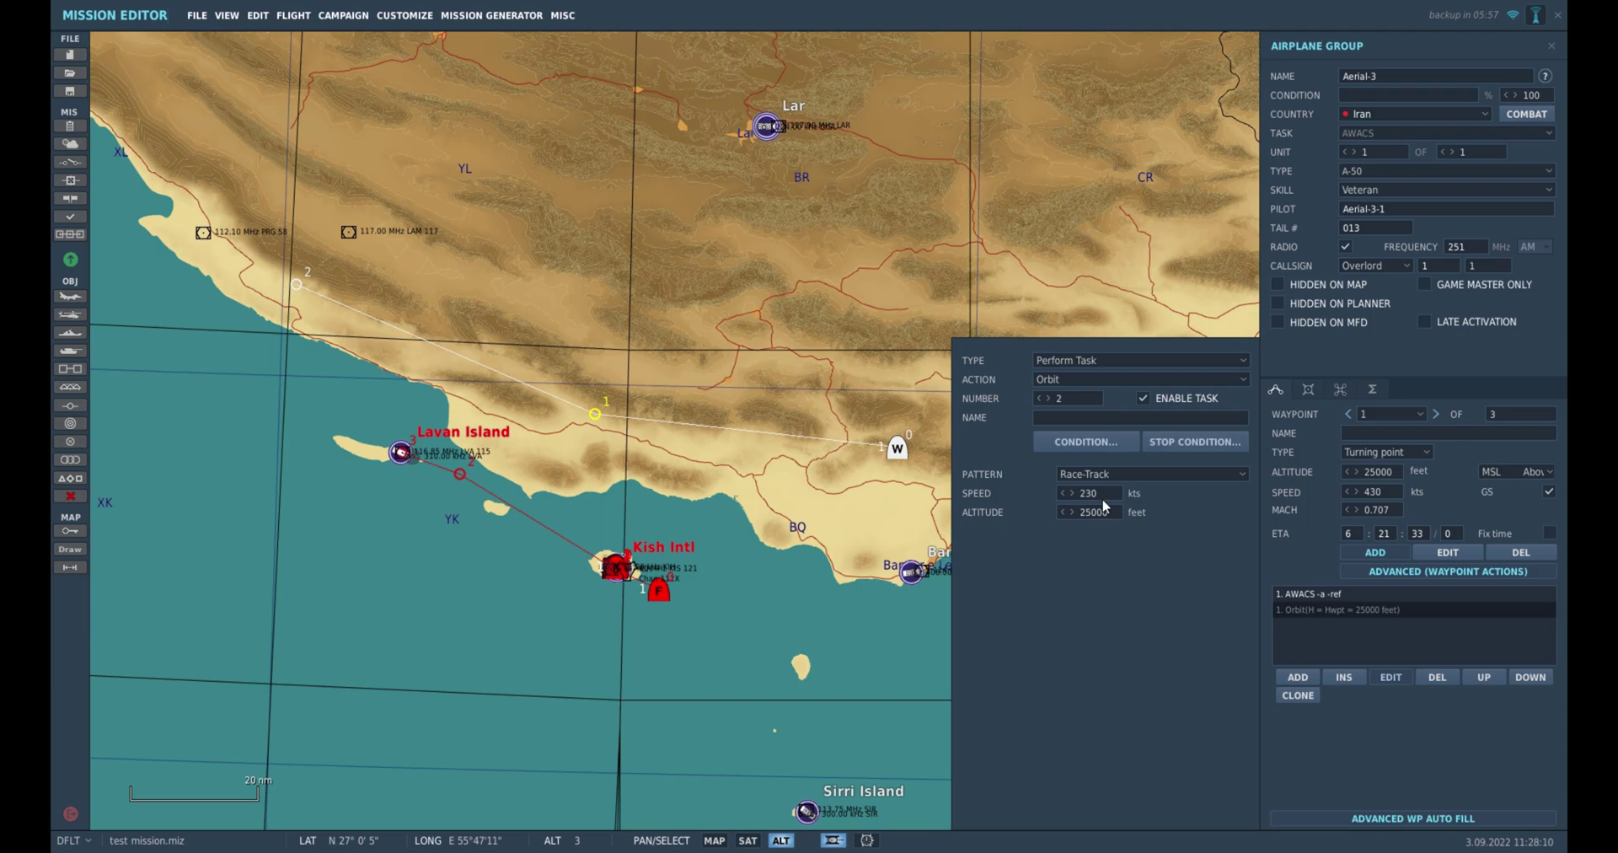
# Set the orbit speed to 450 knots and make it stop after a set duration.
pyautogui.click(1095, 494)
pyautogui.click(1114, 443)
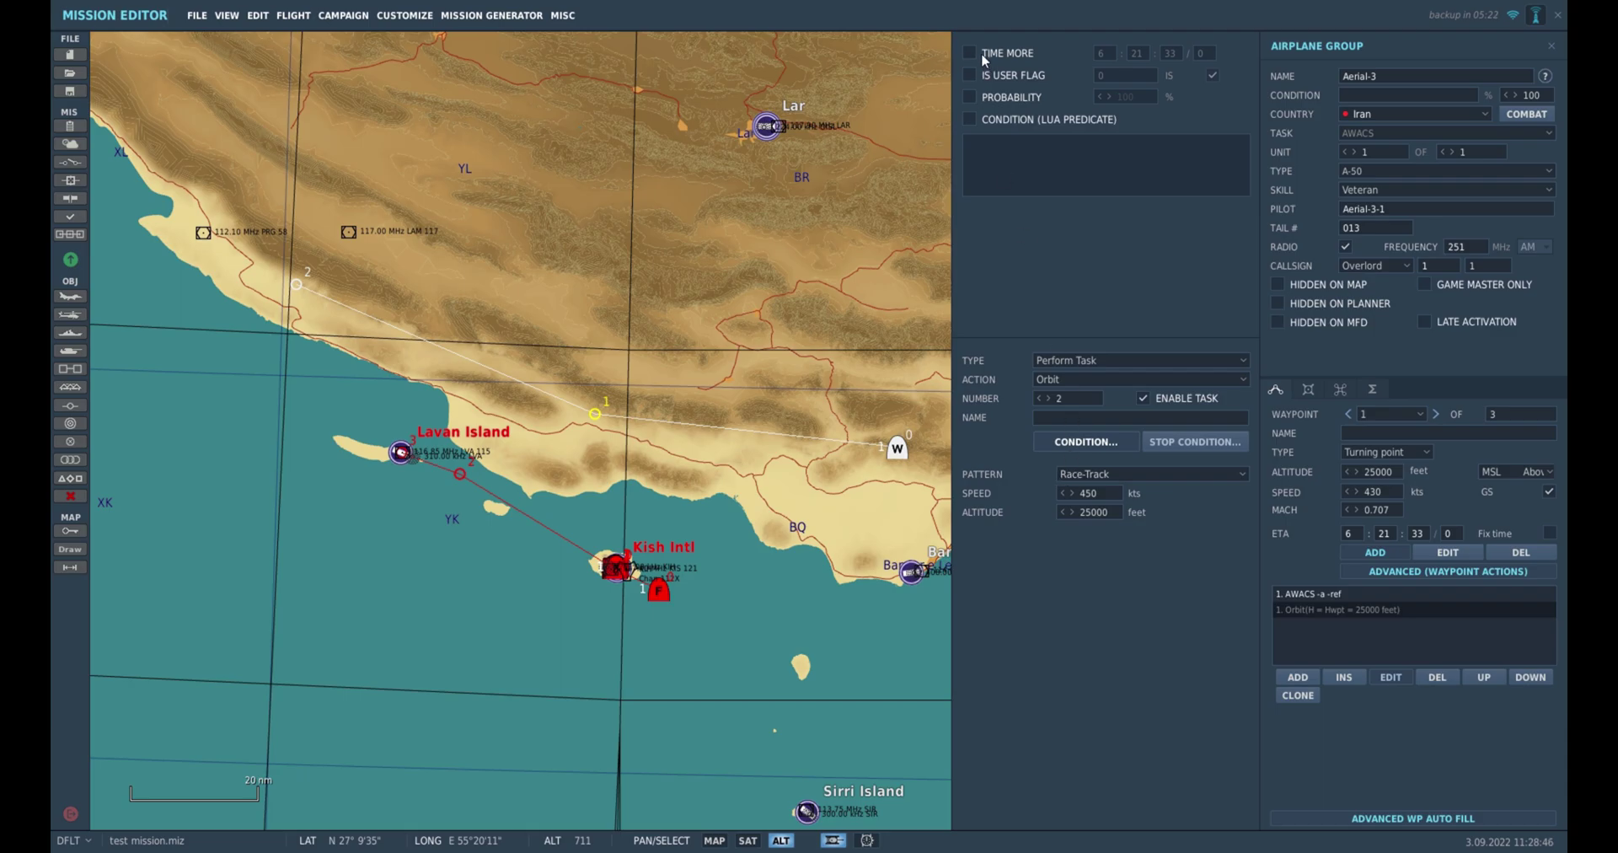
pyautogui.click(1188, 442)
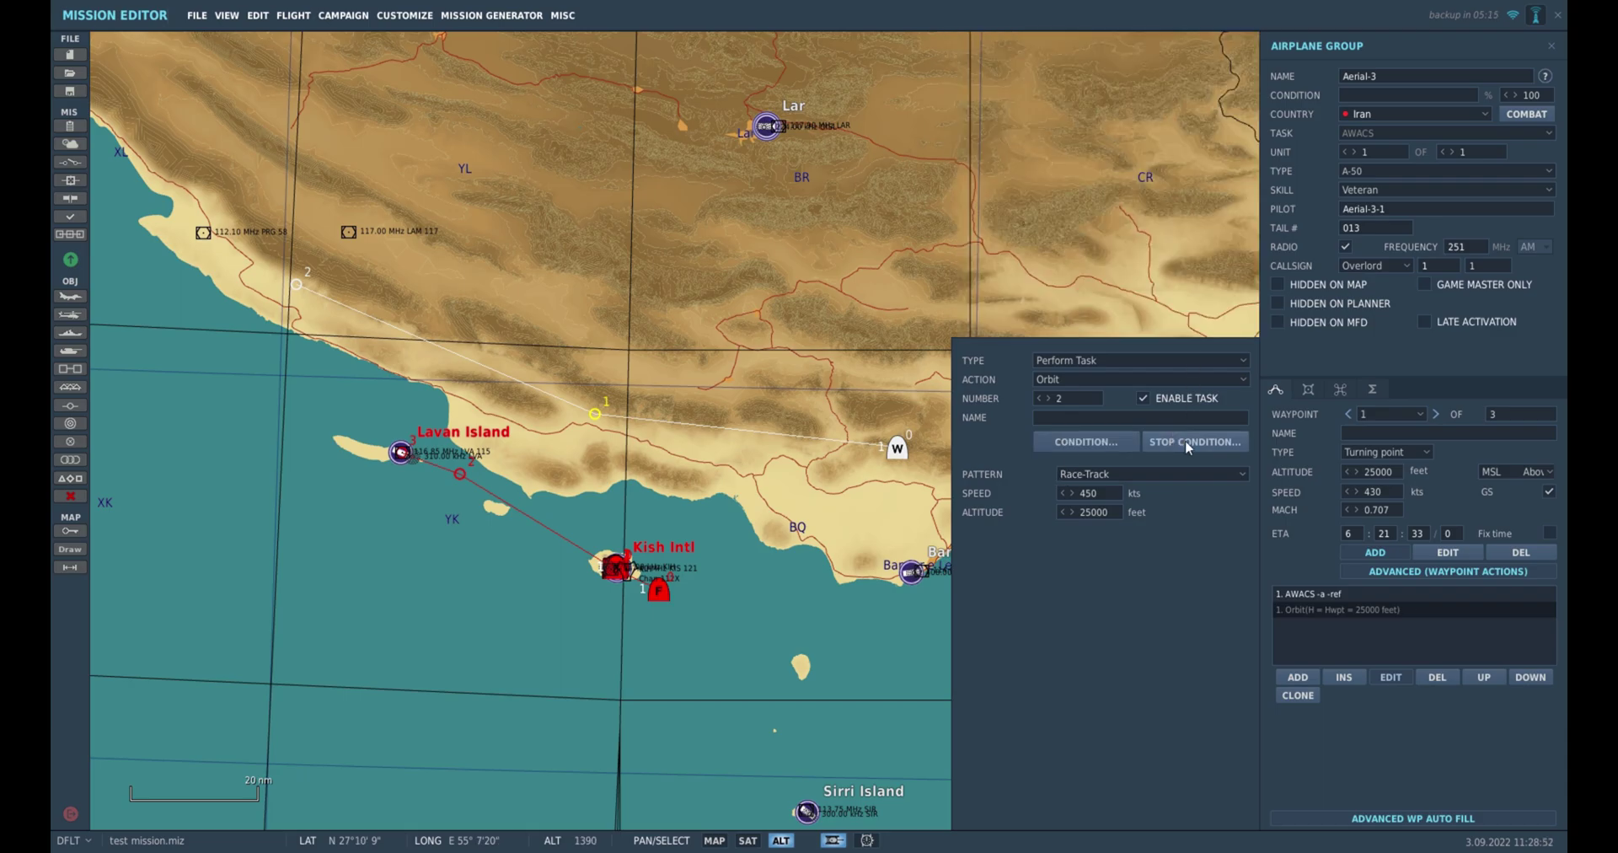
pyautogui.click(1186, 444)
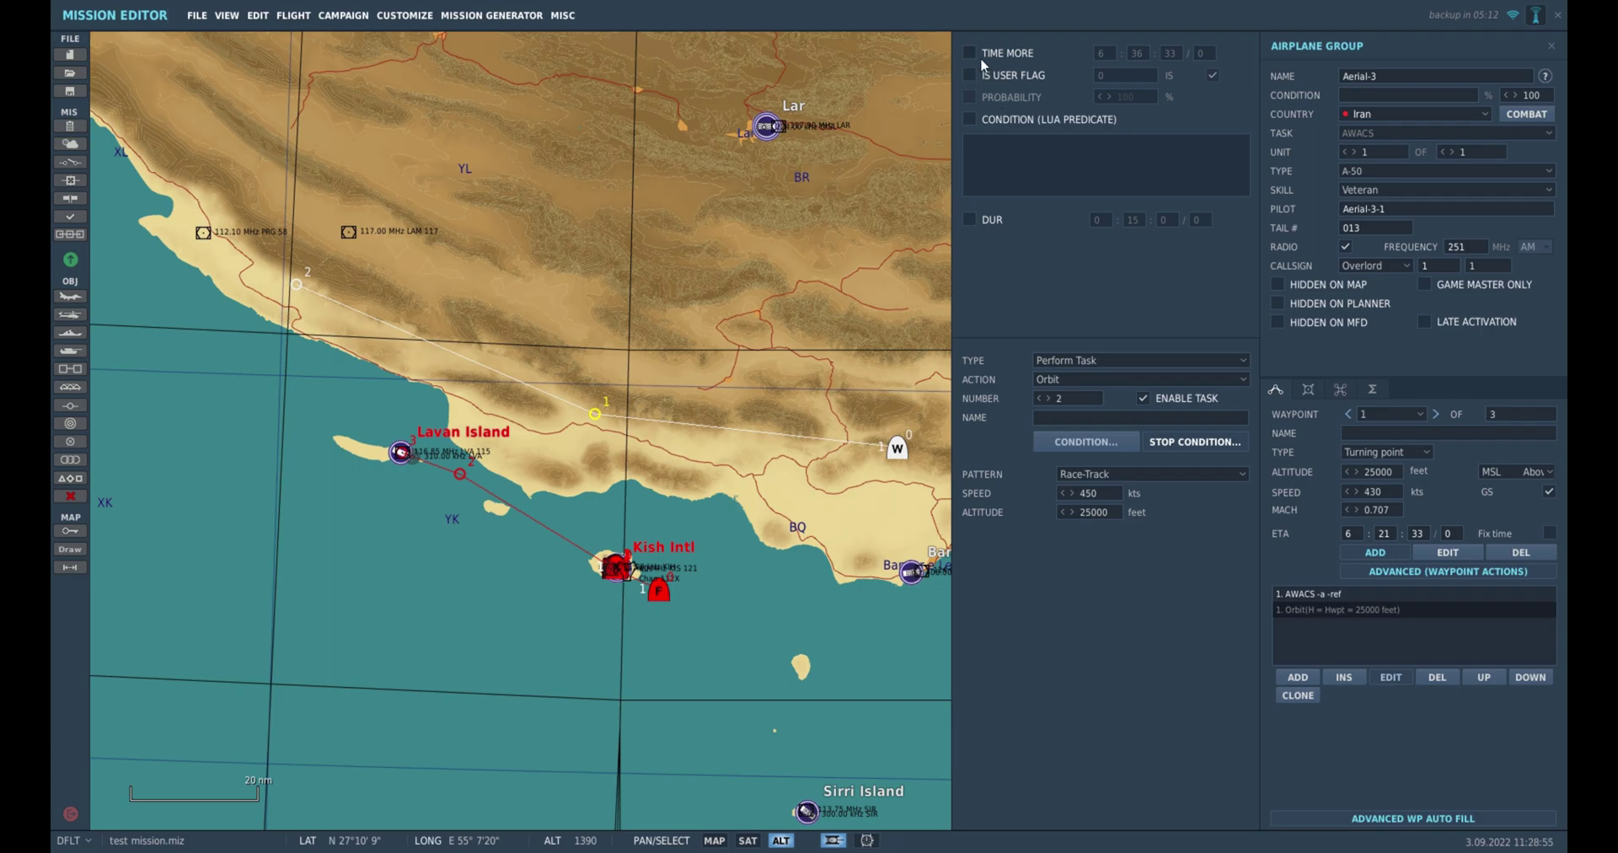
pyautogui.click(970, 220)
# Set the orbit duration to 2 hours with 0 minutes and close the action panel.
pyautogui.press('BackSpace')
pyautogui.write('00')
pyautogui.click(1155, 290)
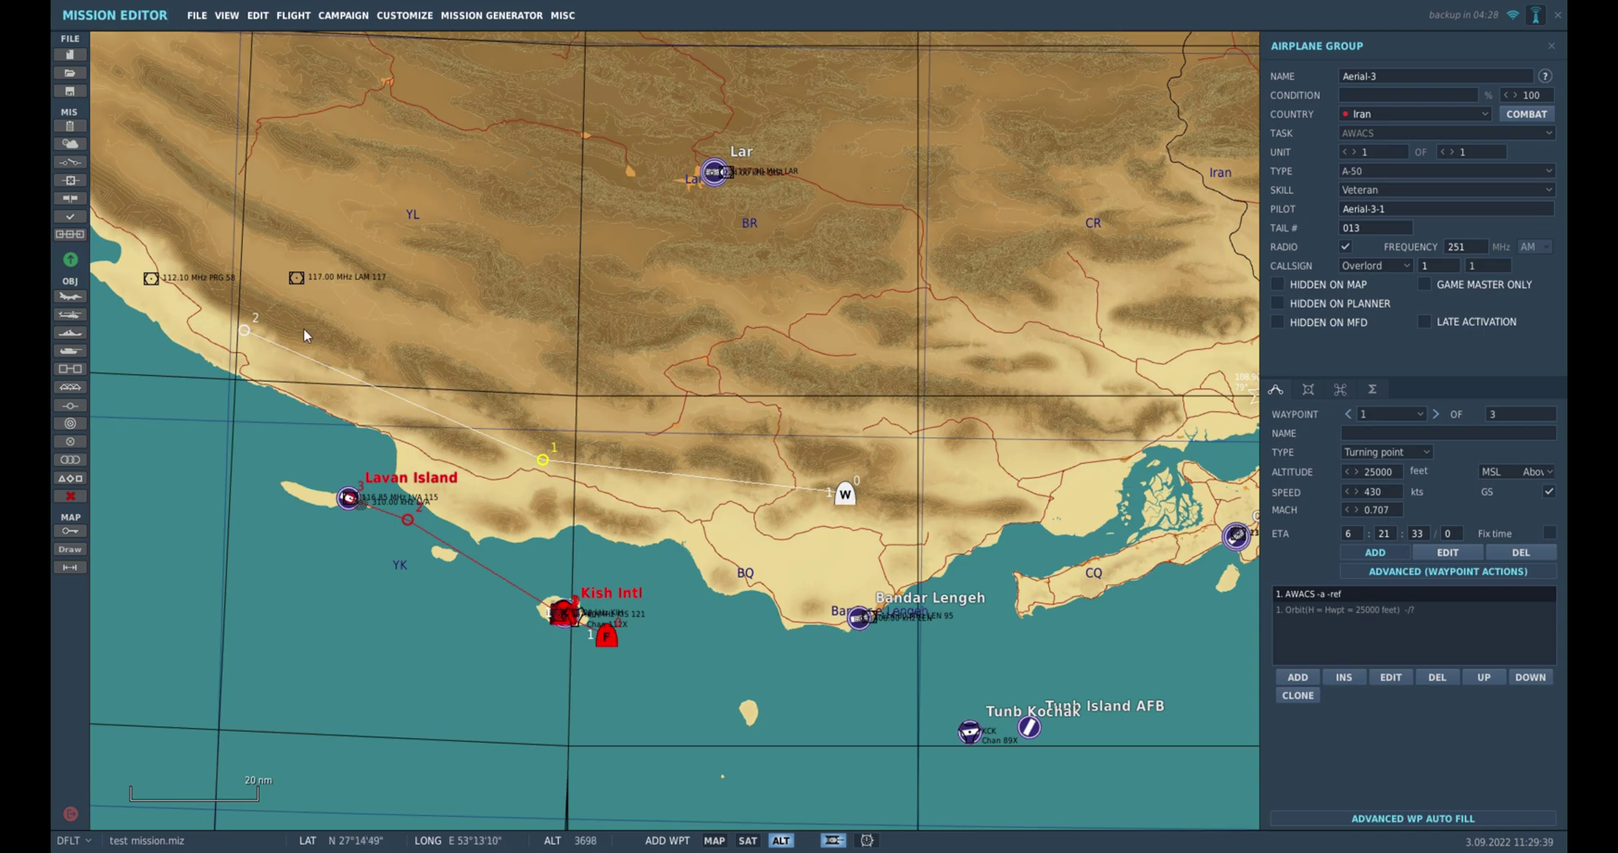
pyautogui.click(1436, 413)
# Add waypoint 3 near Bandar Abbas, then drag it far to the west.
pyautogui.moveTo(625, 294); pyautogui.dragTo(106, 171, button='right')
pyautogui.moveTo(1000, 497); pyautogui.dragTo(902, 573, button='right')
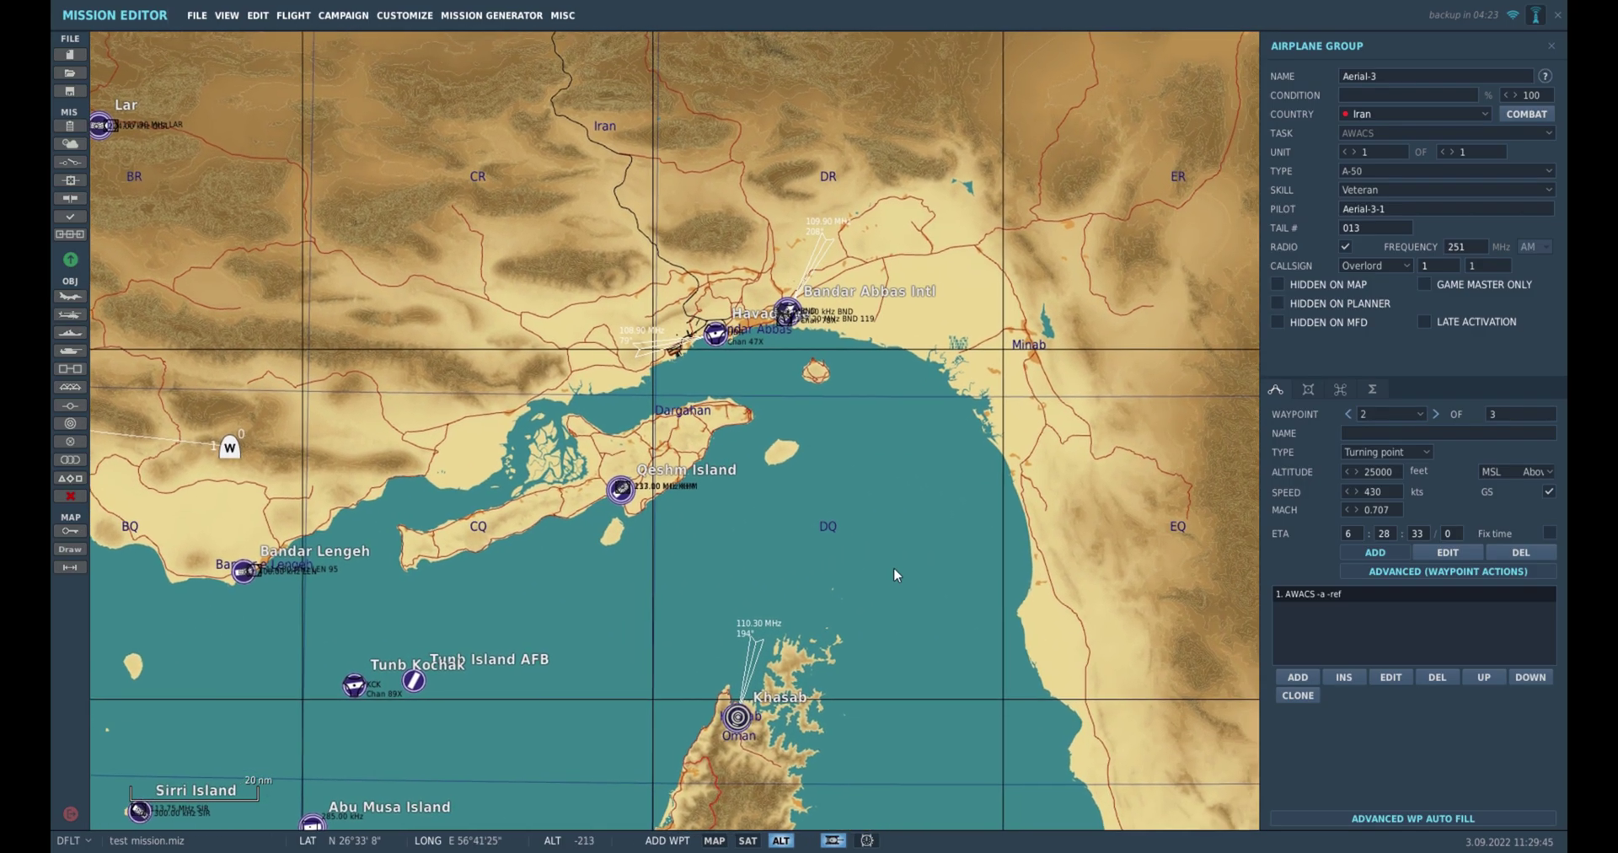
pyautogui.scroll(4, 701, 305)
pyautogui.click(908, 382)
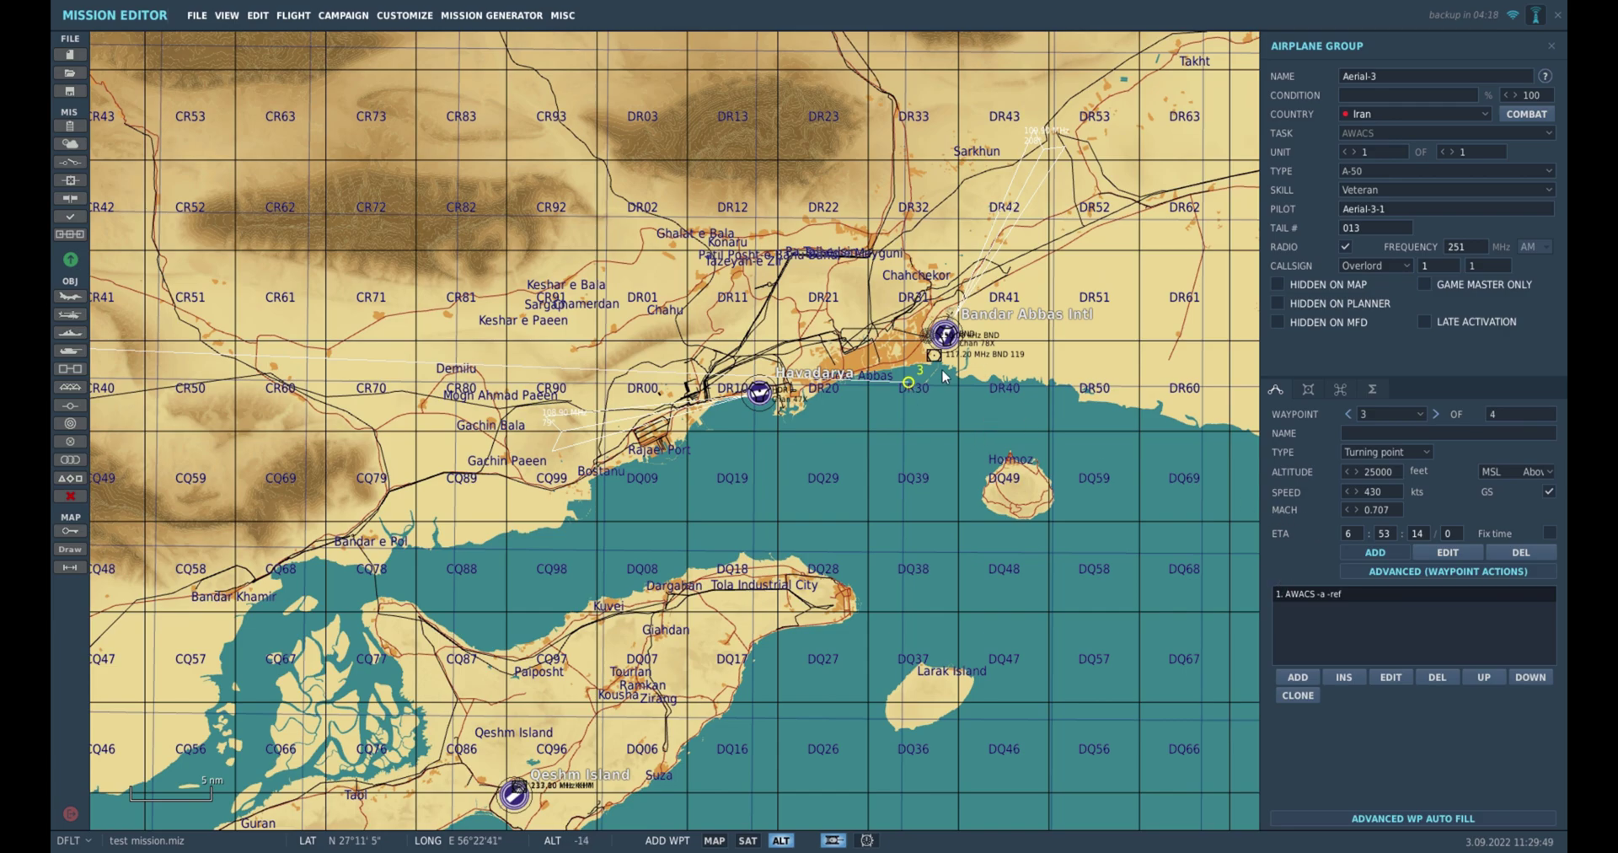
pyautogui.click(910, 383)
pyautogui.moveTo(912, 386); pyautogui.dragTo(262, 445)
pyautogui.scroll(-2, 658, 371)
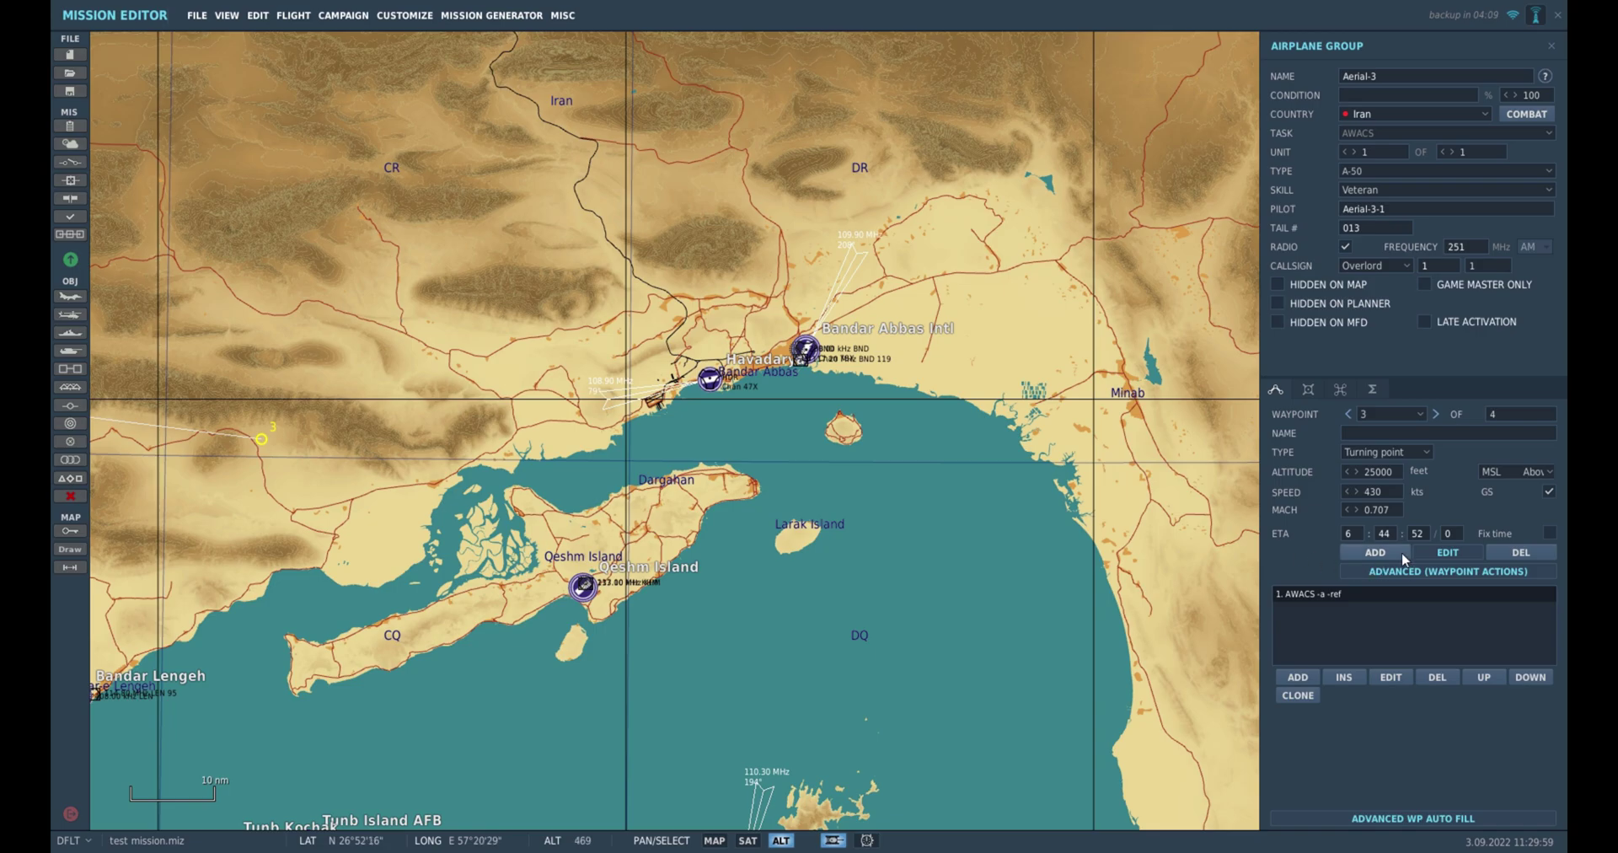
pyautogui.click(1399, 554)
pyautogui.scroll(2, 702, 412)
# Add waypoint 4 as a Landing at Bandar Abbas Intl with automatic parking.
pyautogui.click(863, 346)
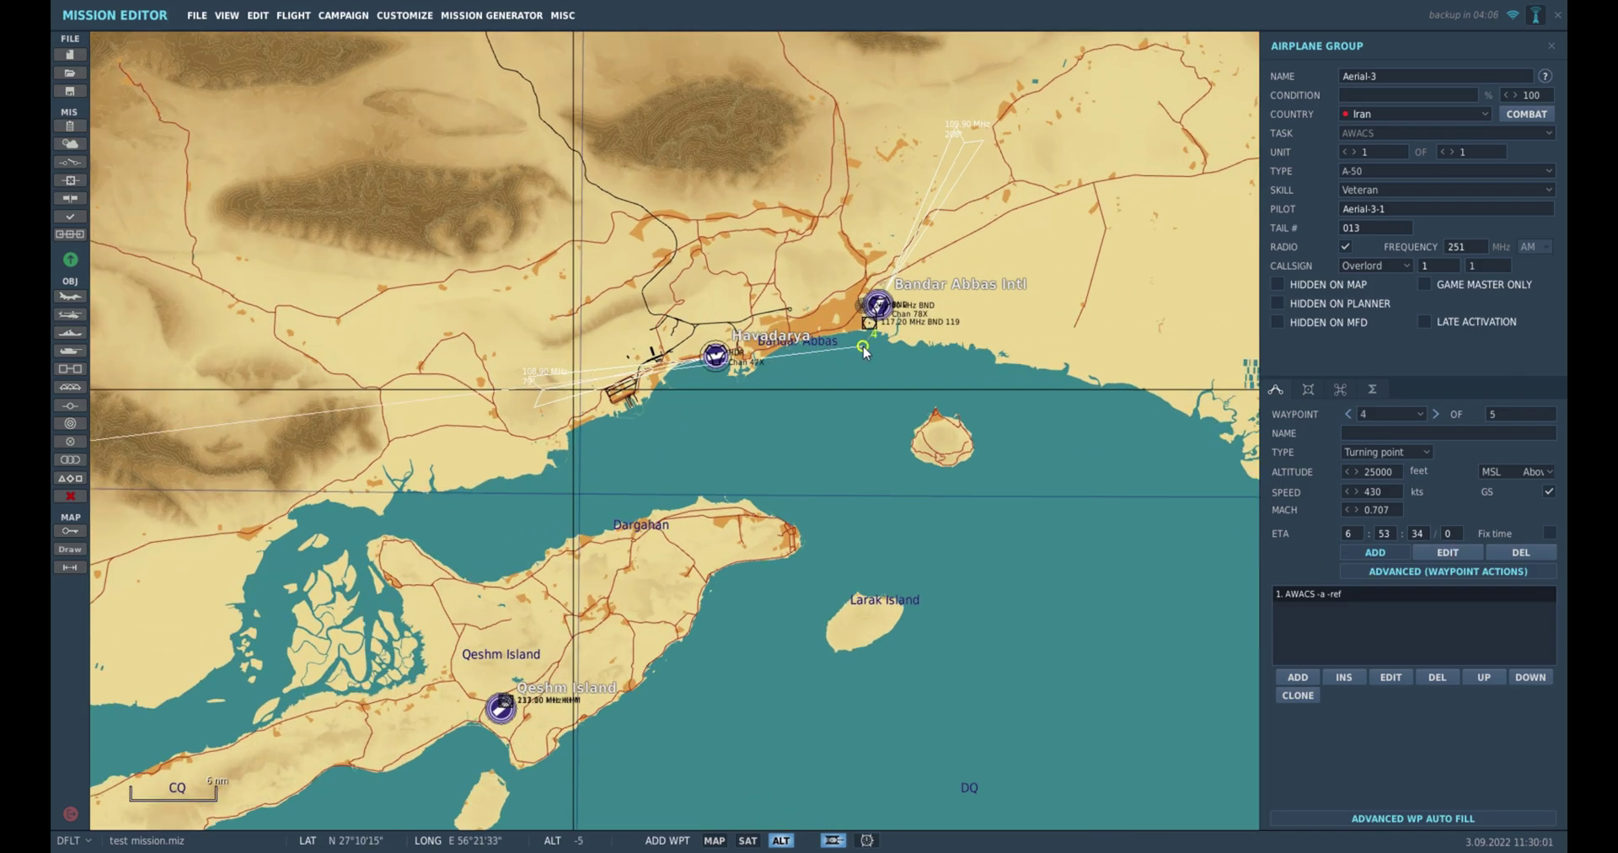
pyautogui.click(1397, 448)
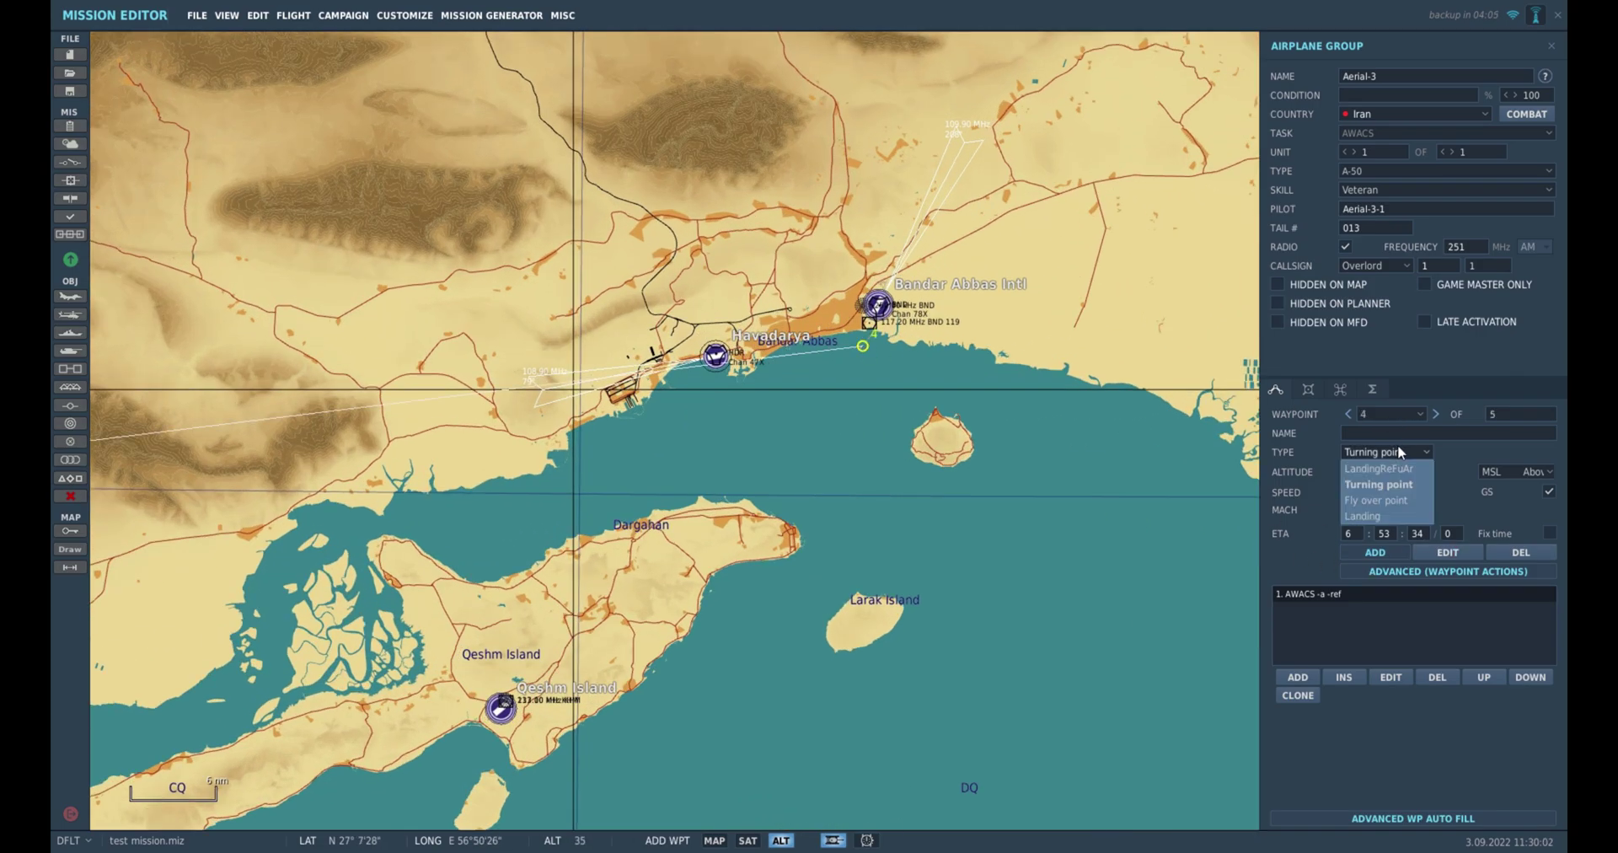
pyautogui.click(1388, 513)
pyautogui.scroll(3, 913, 273)
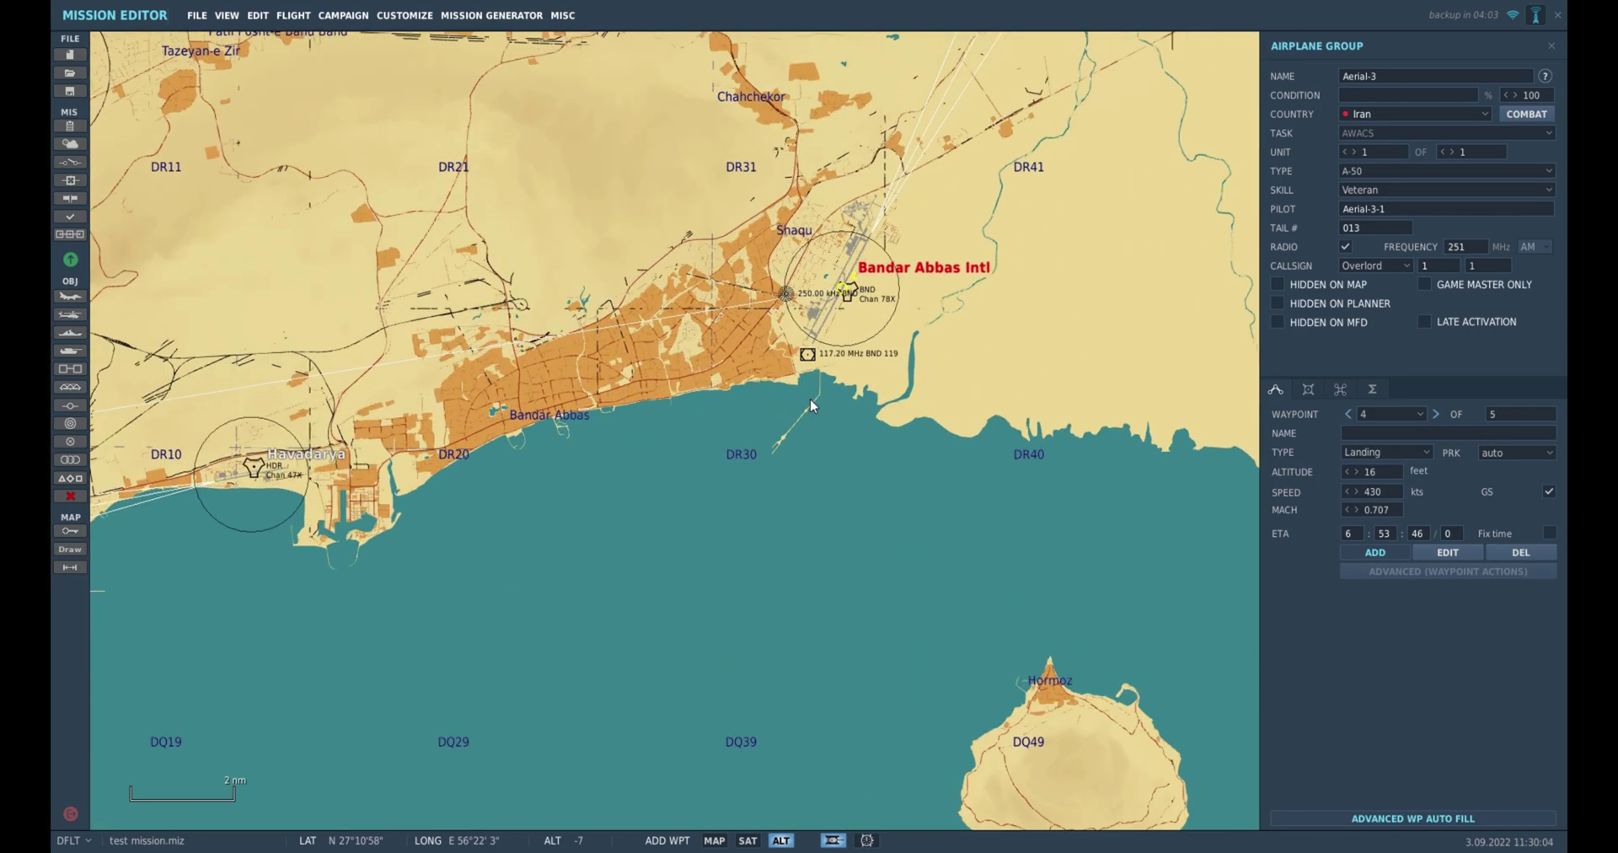
pyautogui.scroll(-1, 810, 387)
pyautogui.click(1498, 454)
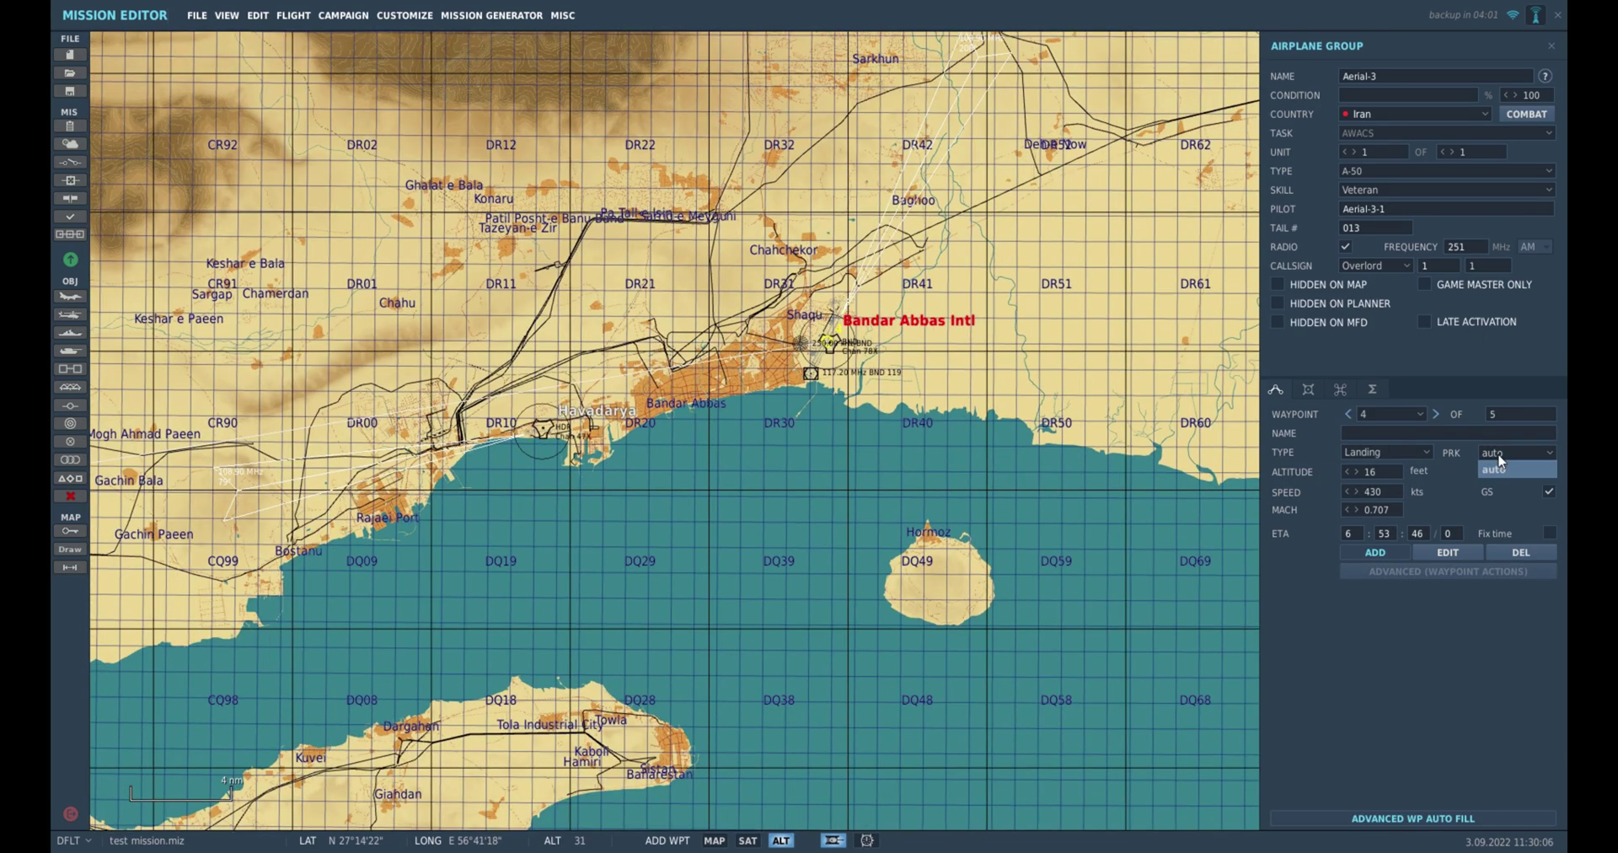
pyautogui.click(1493, 470)
pyautogui.click(1492, 455)
pyautogui.click(1497, 470)
pyautogui.click(1495, 455)
pyautogui.click(1512, 469)
# Zoom in on Bandar Abbas Intl to inspect the F06–F26 parking stands.
pyautogui.scroll(4, 928, 420)
pyautogui.scroll(8, 775, 310)
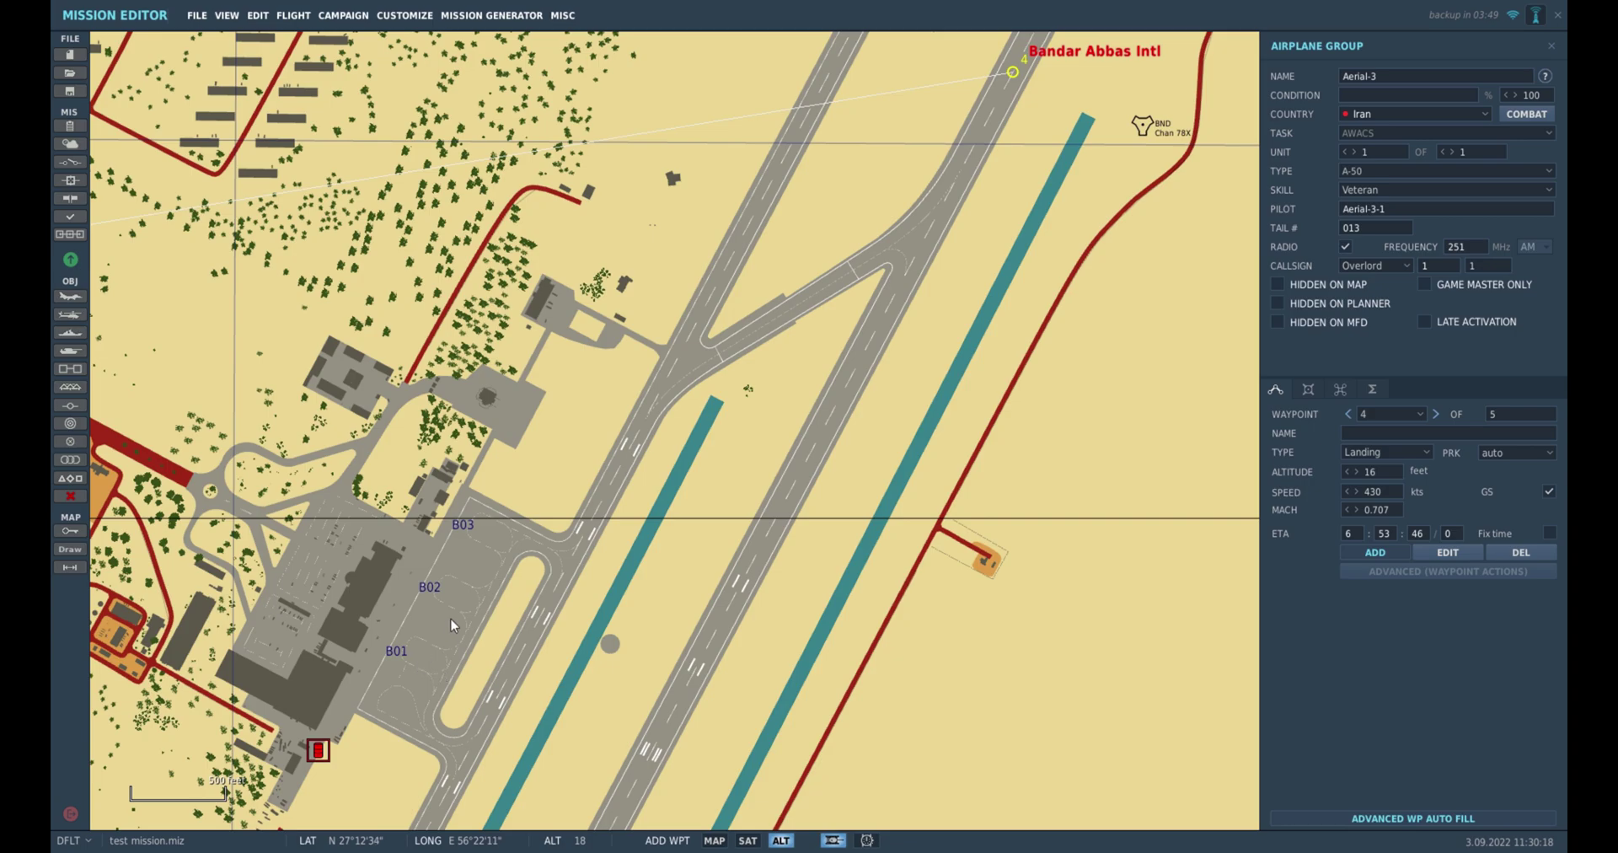
pyautogui.moveTo(649, 459); pyautogui.dragTo(421, 729, button='right')
pyautogui.moveTo(663, 151); pyautogui.dragTo(513, 417, button='right')
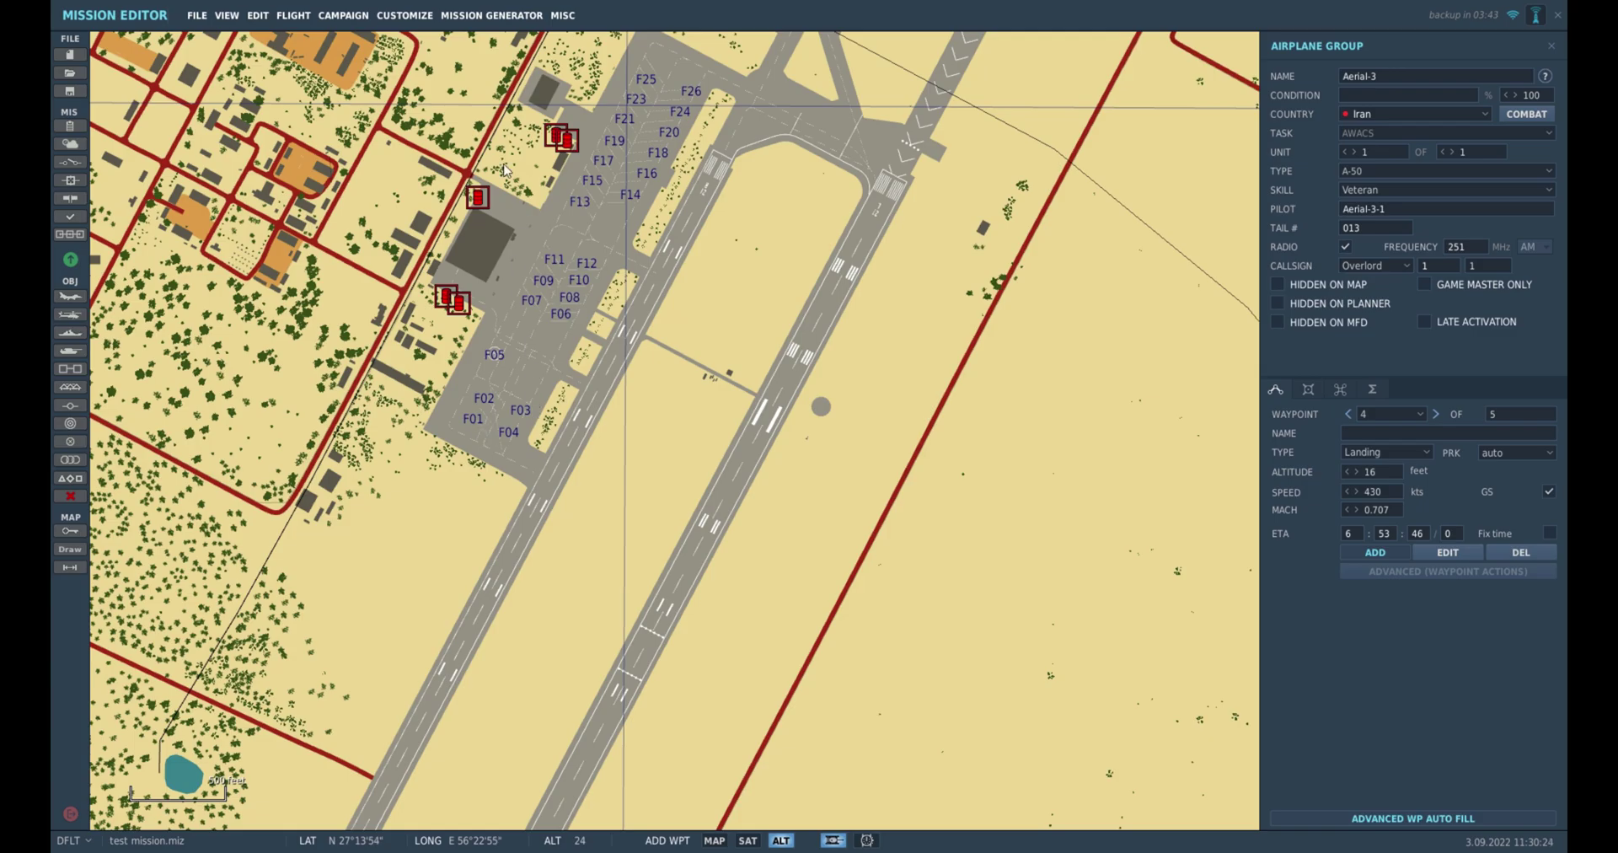
# Place an Iranian APC M113 armor group beside the road junction north of Bandar Abbas airfield.
pyautogui.scroll(-2, 1099, 362)
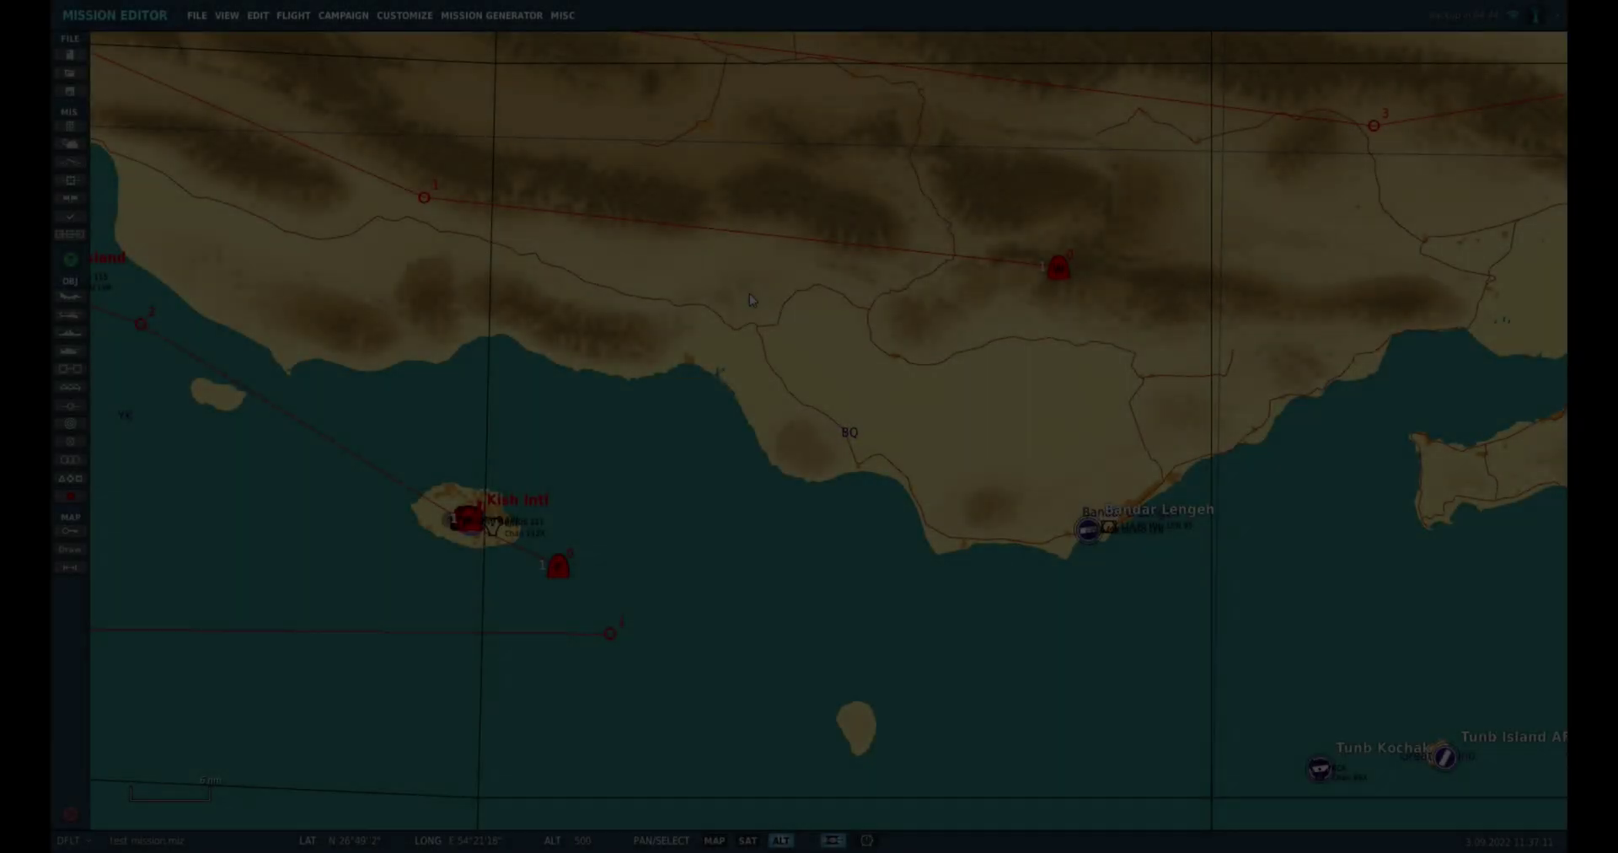
pyautogui.scroll(1, 750, 293)
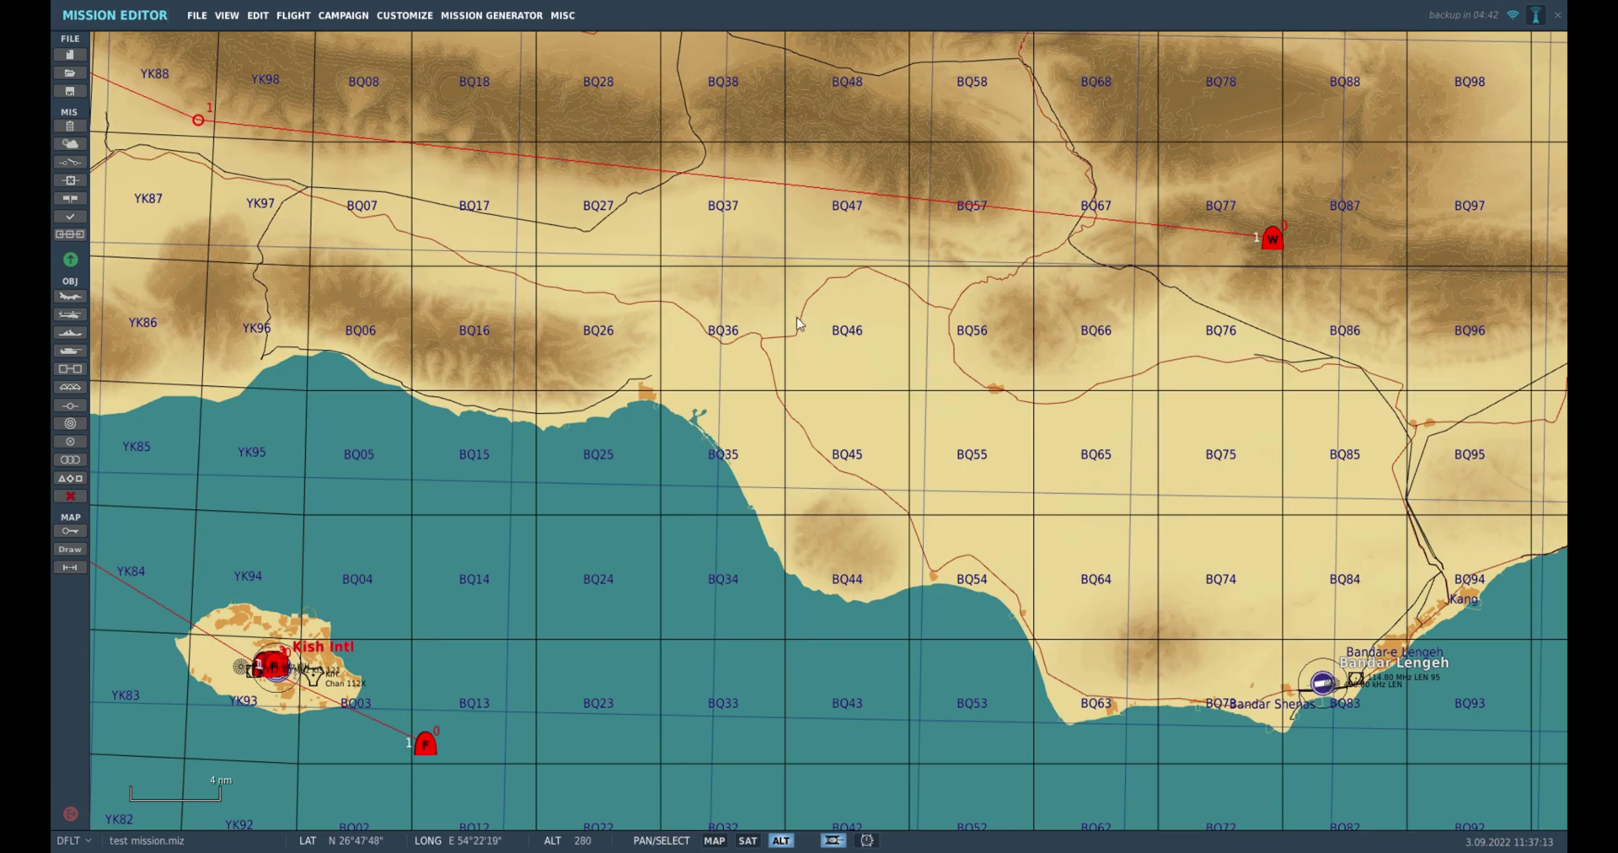
pyautogui.scroll(1, 801, 320)
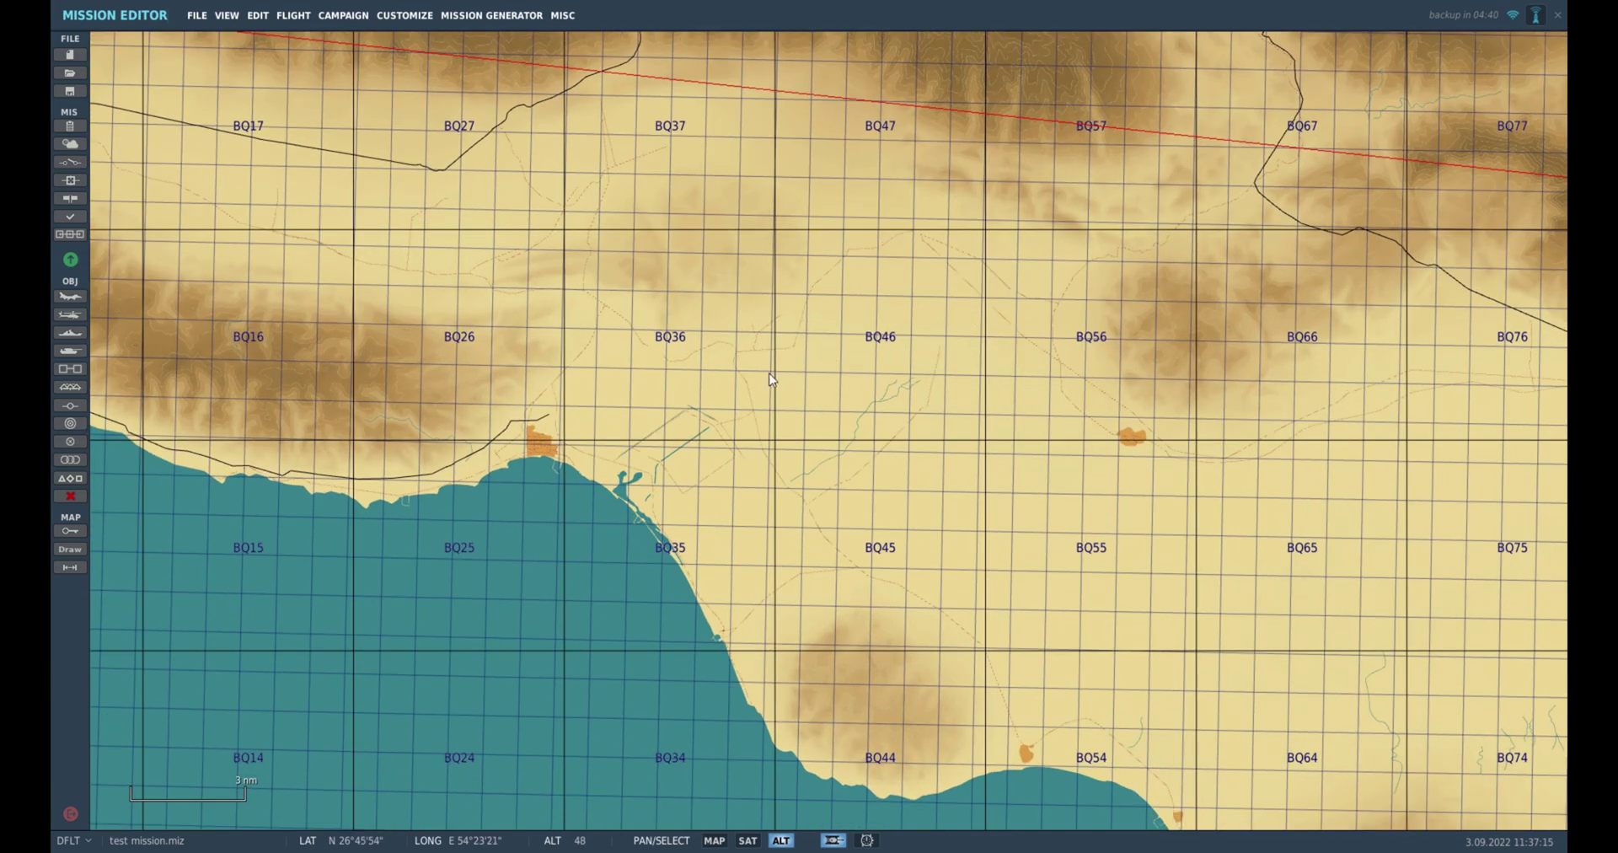
pyautogui.scroll(2, 754, 383)
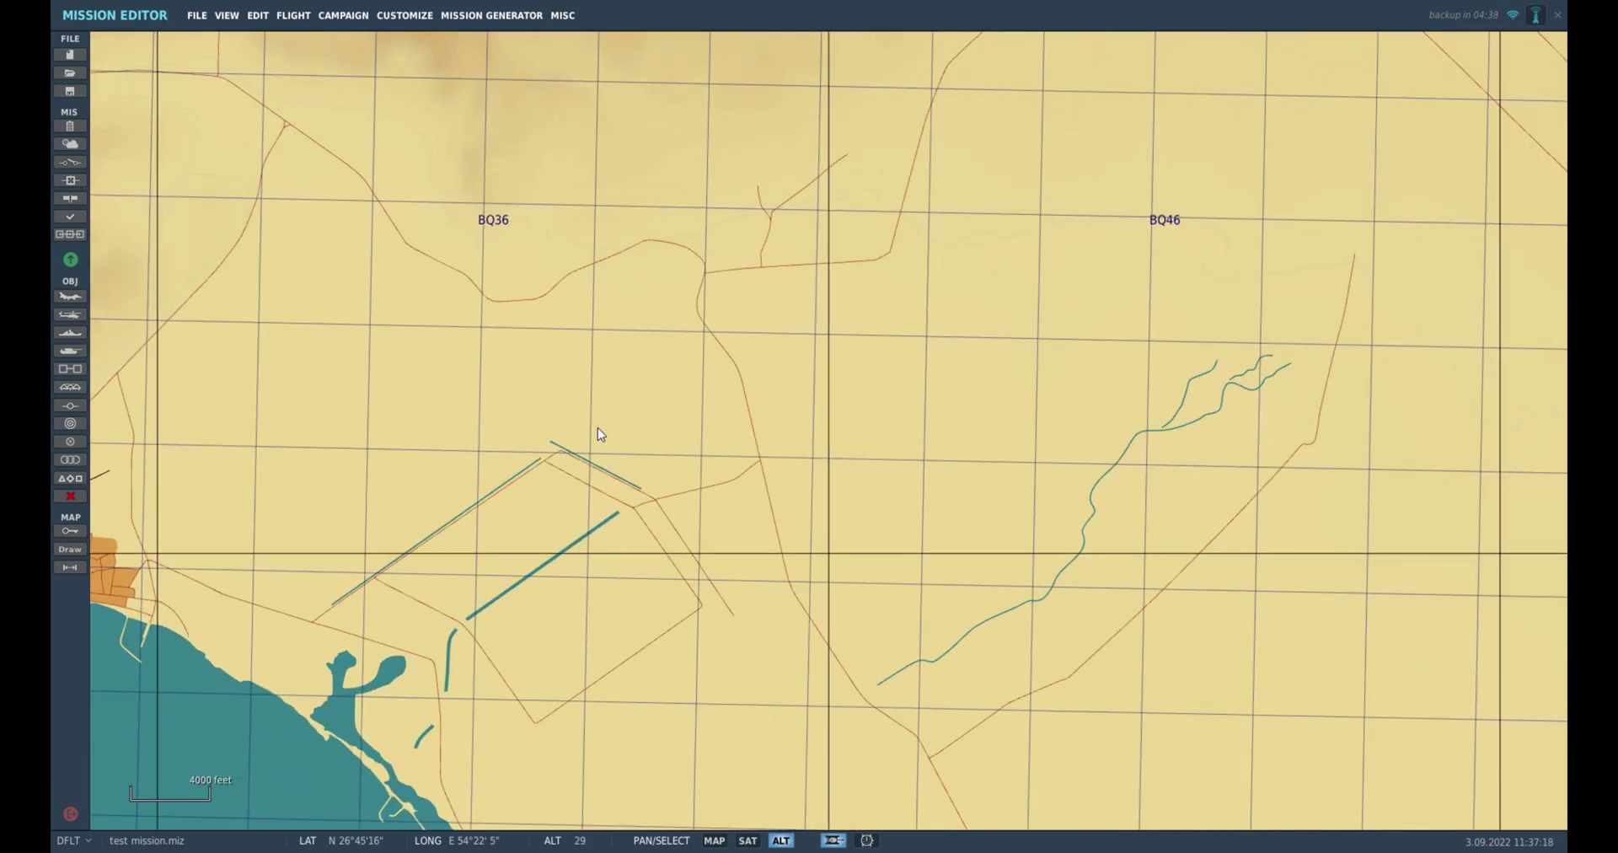
pyautogui.click(70, 350)
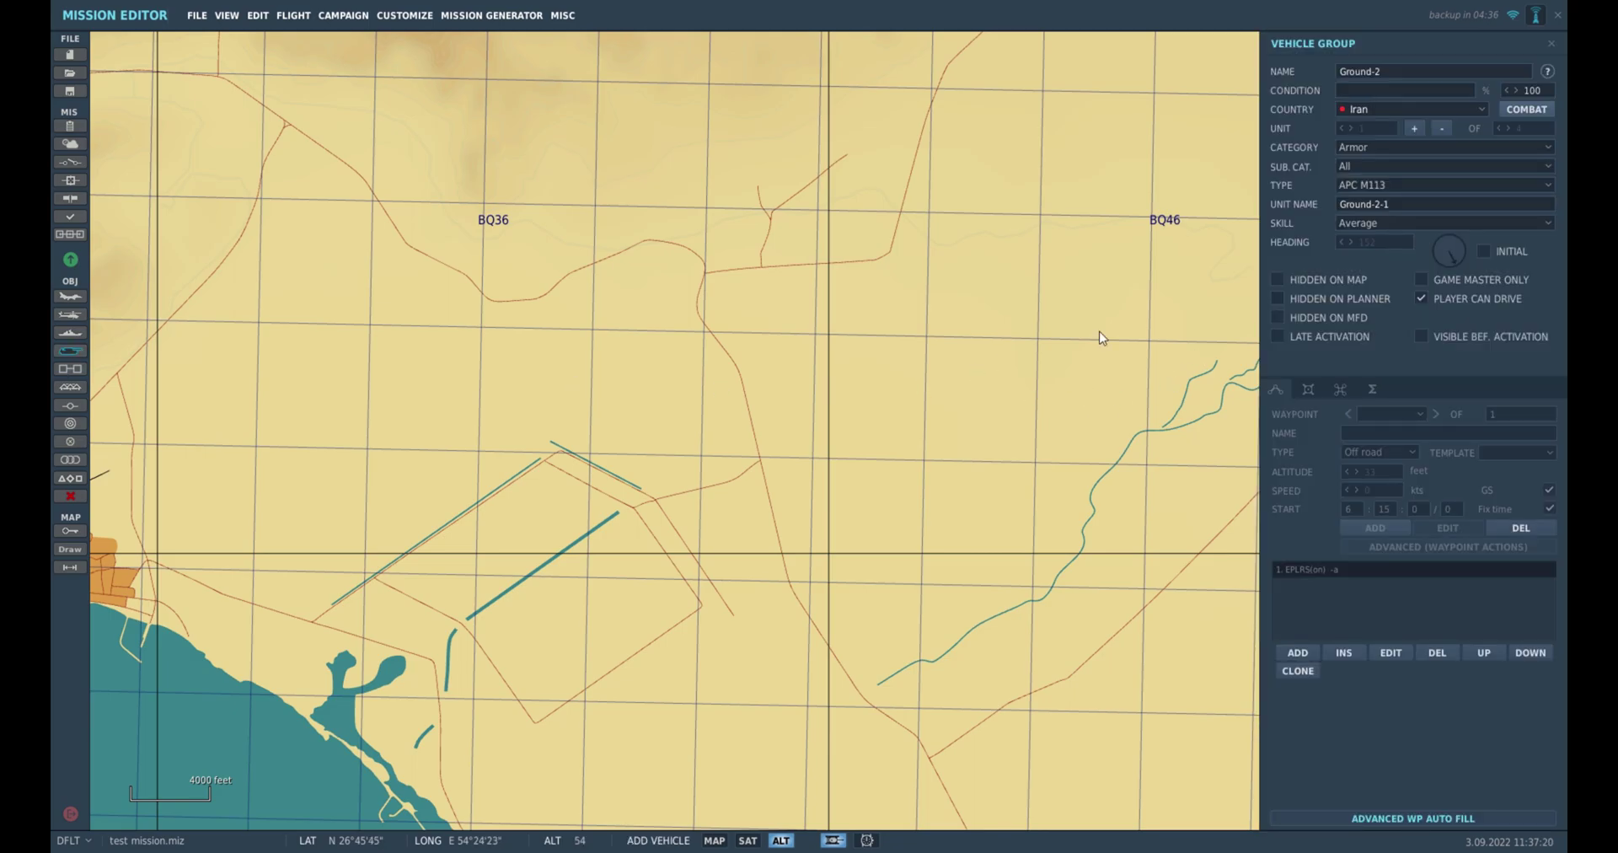
pyautogui.click(1461, 183)
pyautogui.click(1461, 183)
pyautogui.scroll(1, 831, 350)
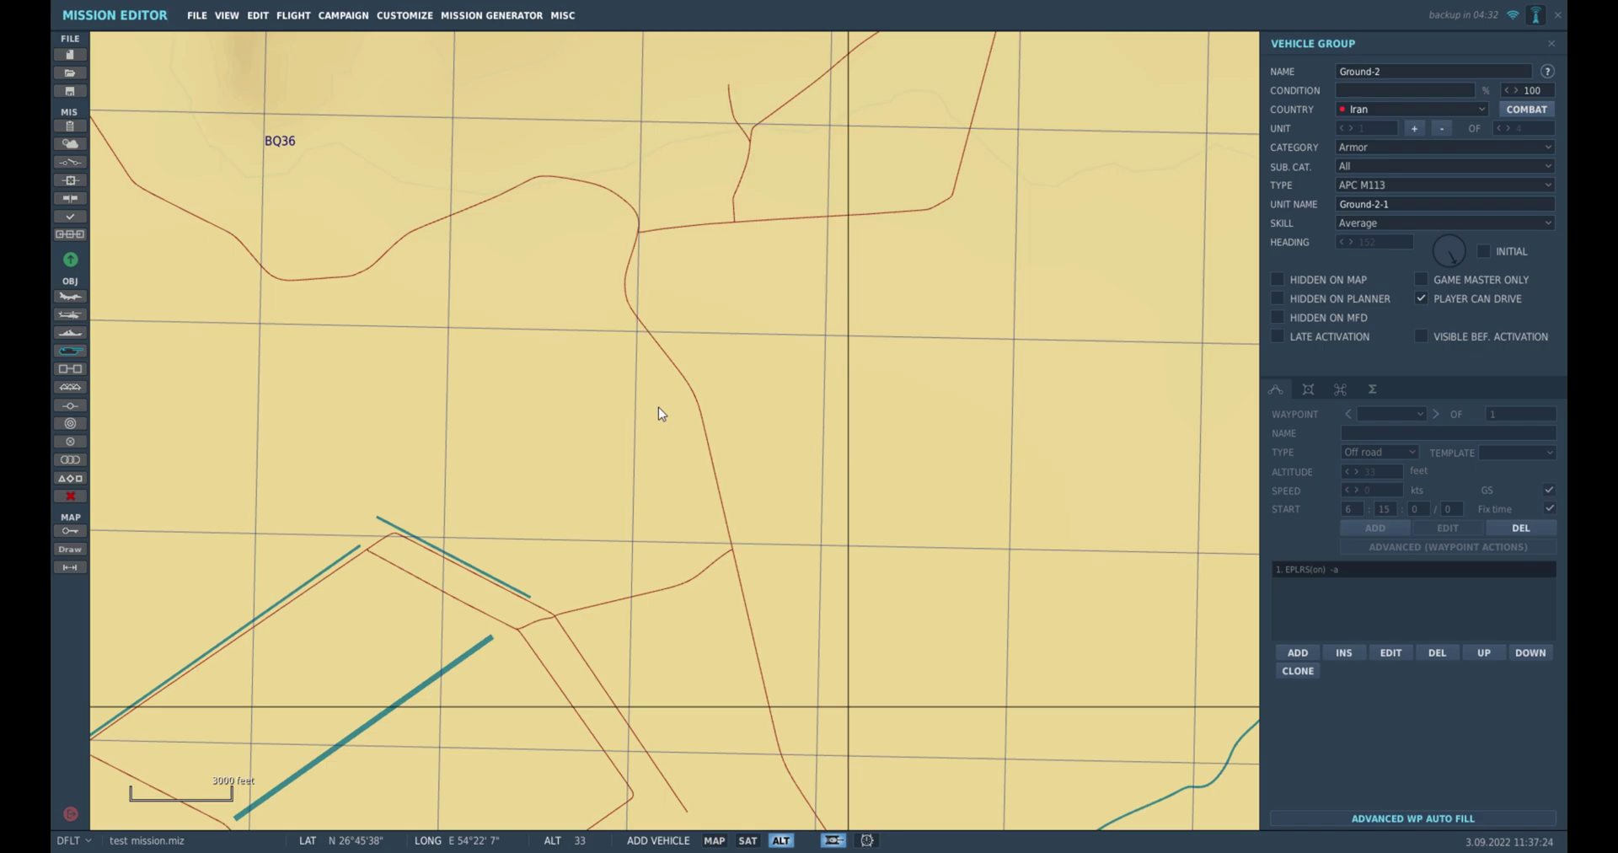
pyautogui.click(673, 391)
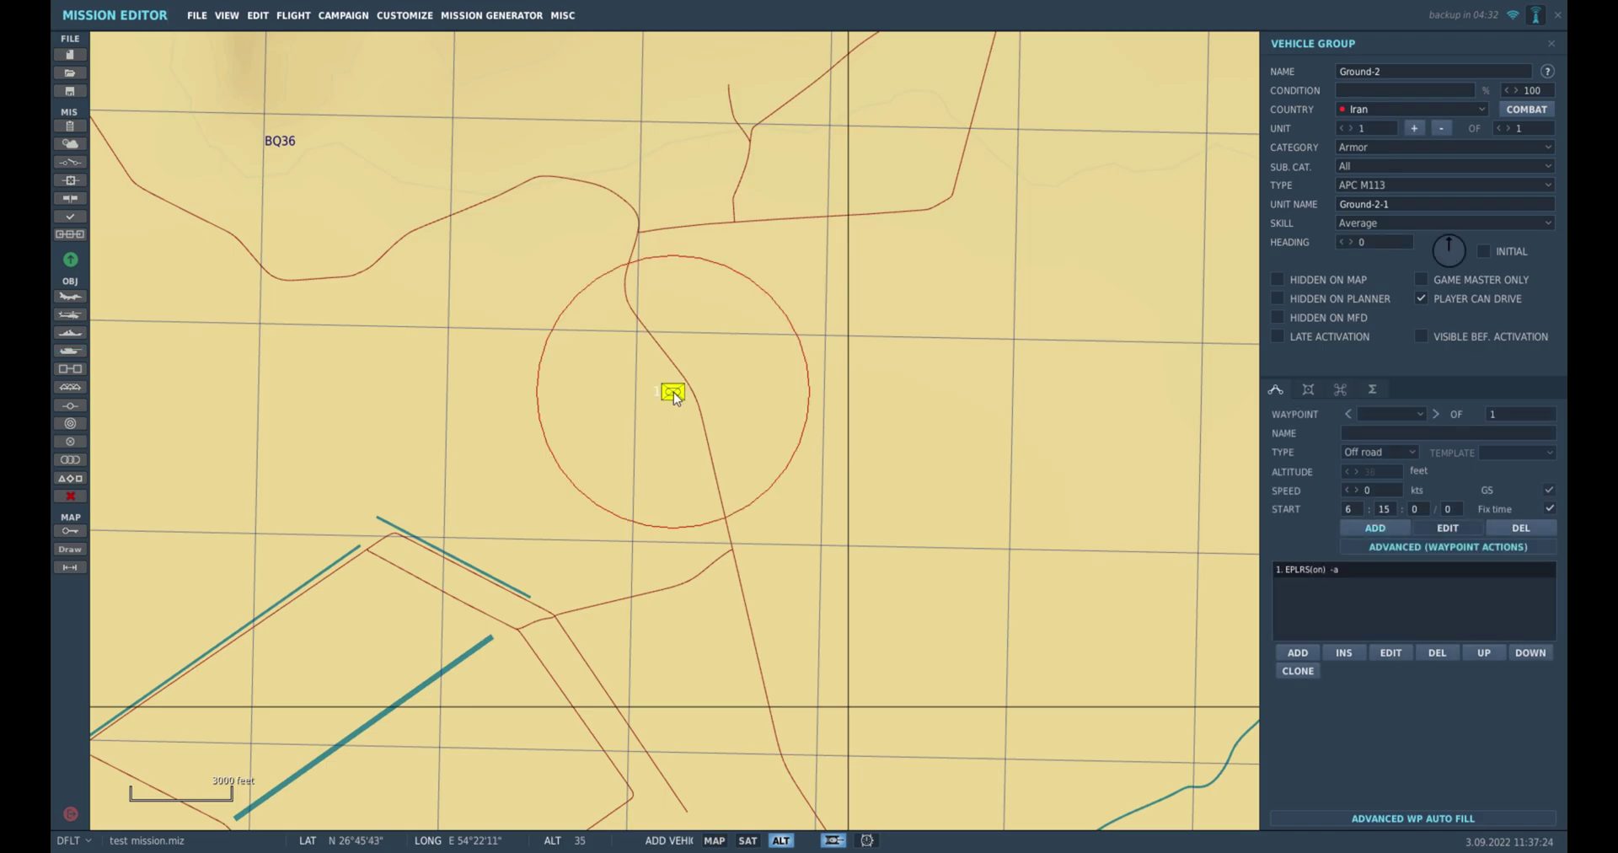
# Increase the Ground-2 group to four APC M113 vehicles.
pyautogui.click(1414, 128)
pyautogui.click(1414, 128)
pyautogui.click(1413, 128)
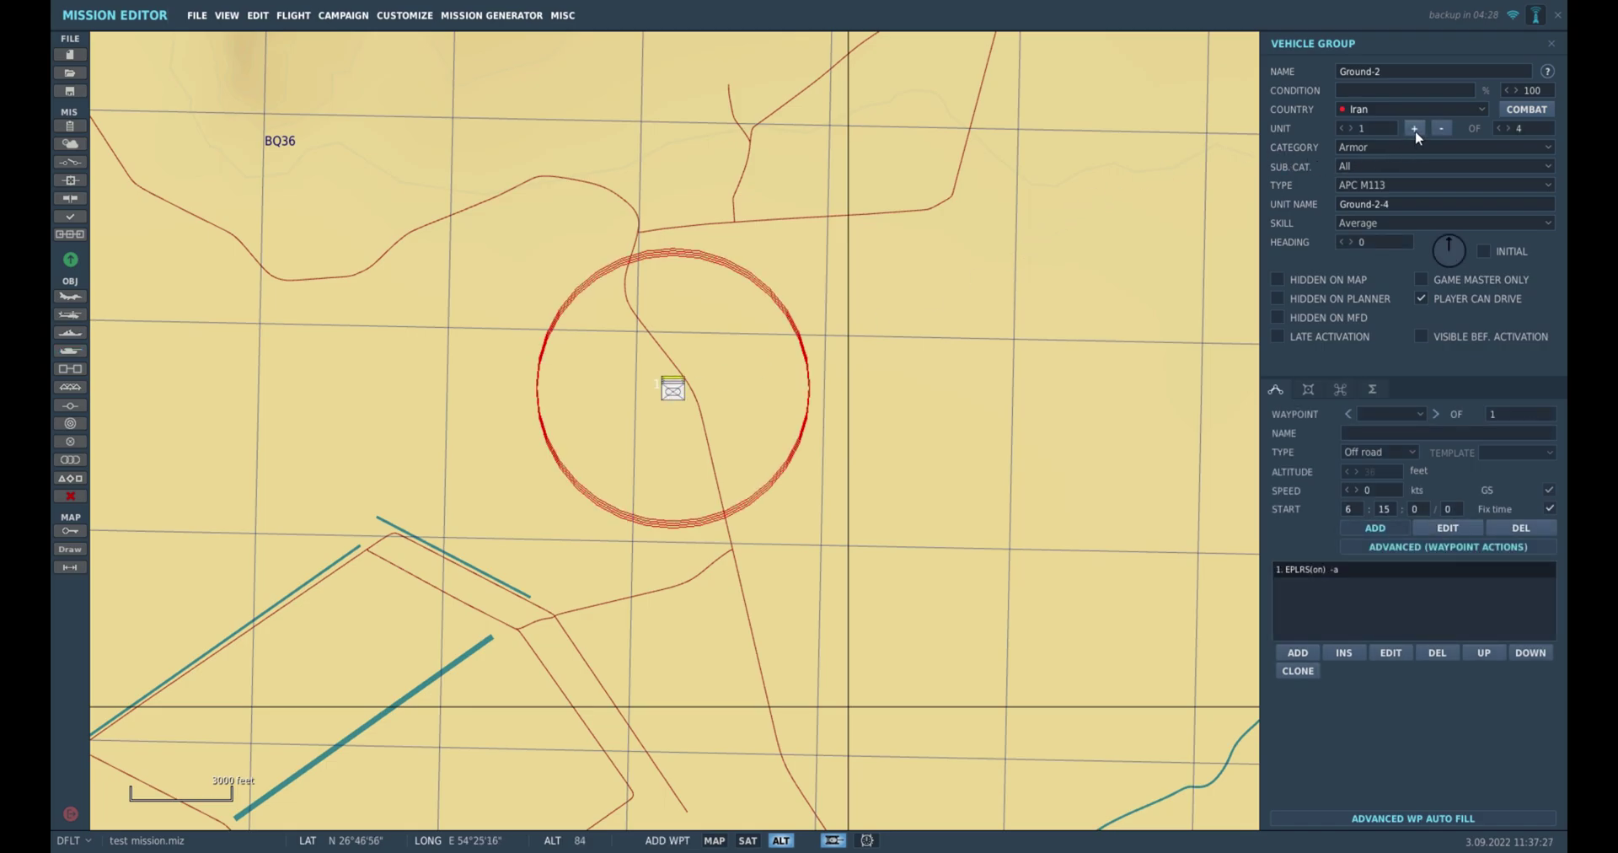
pyautogui.scroll(1, 755, 444)
pyautogui.scroll(1, 559, 365)
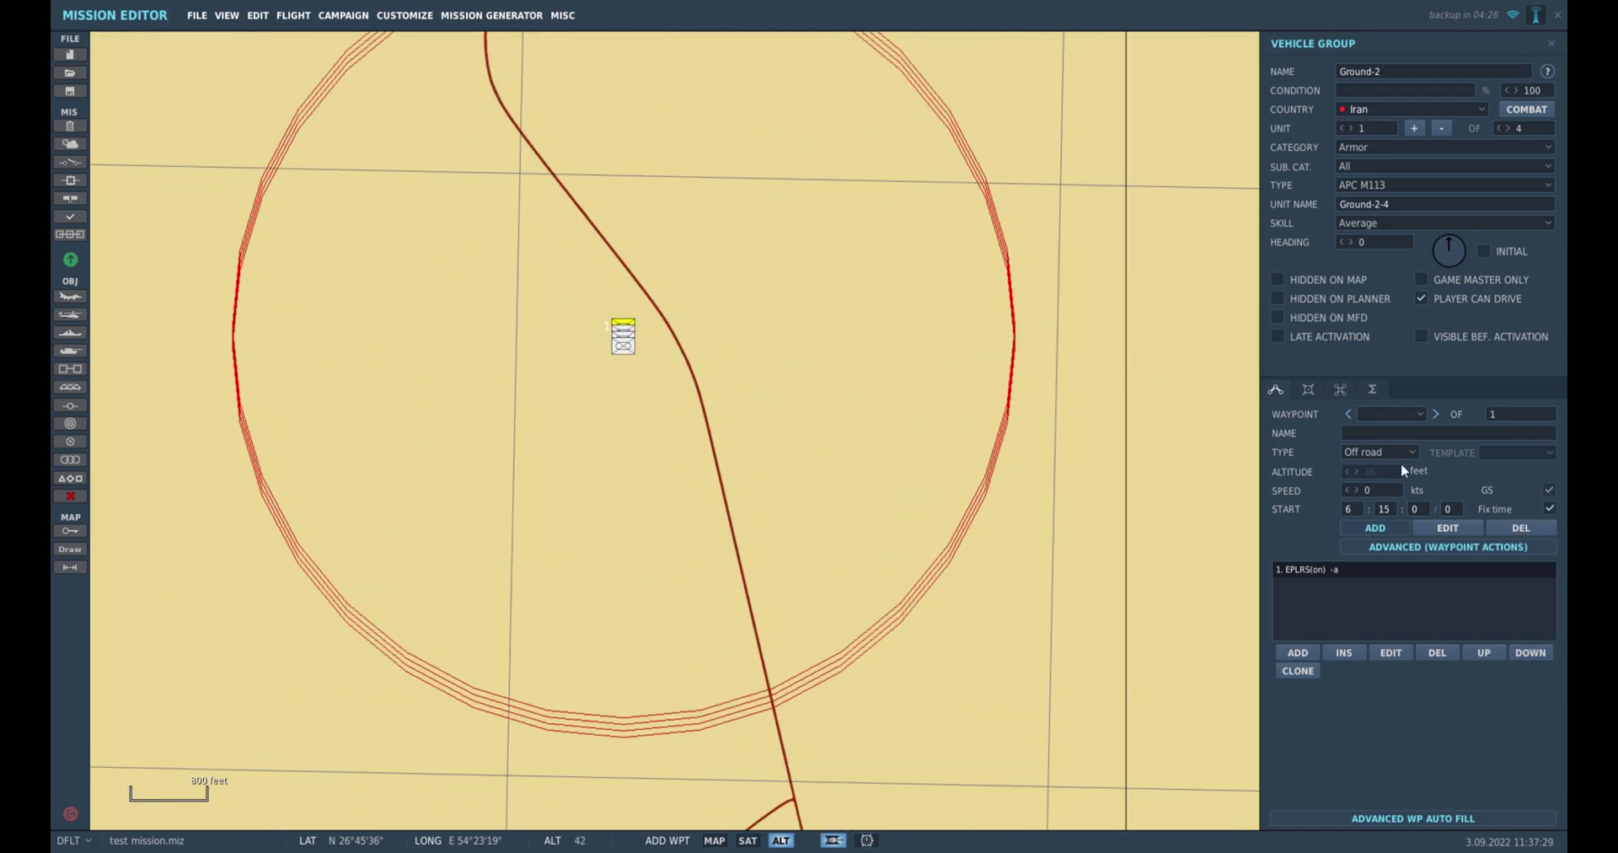
pyautogui.scroll(-2, 712, 332)
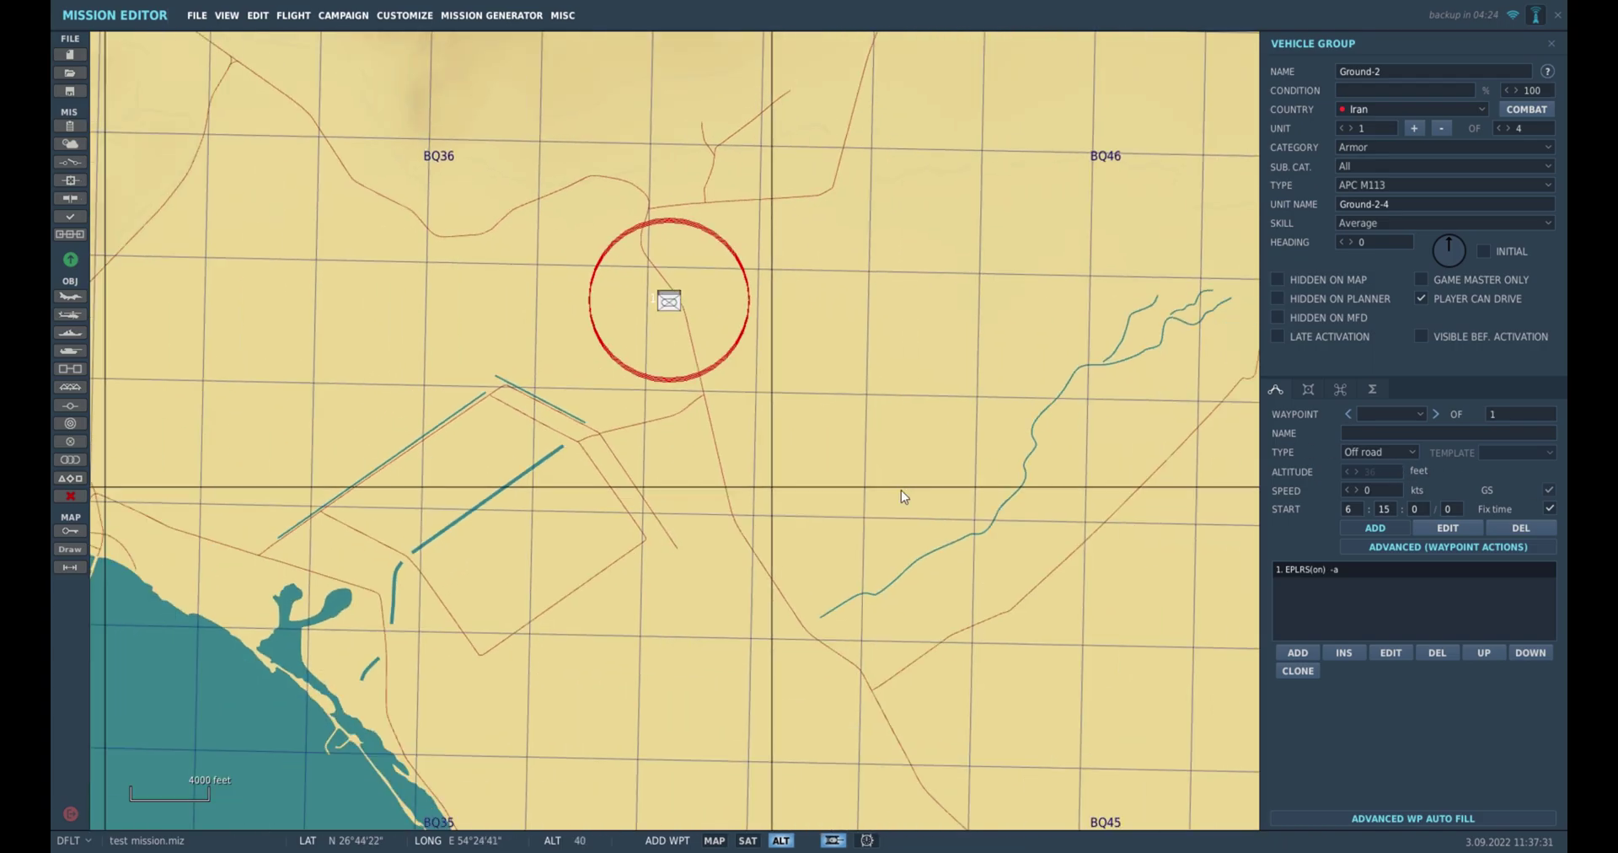
# Add a destination waypoint south along the road and set waypoints 1 and 0 to On road.
pyautogui.click(797, 664)
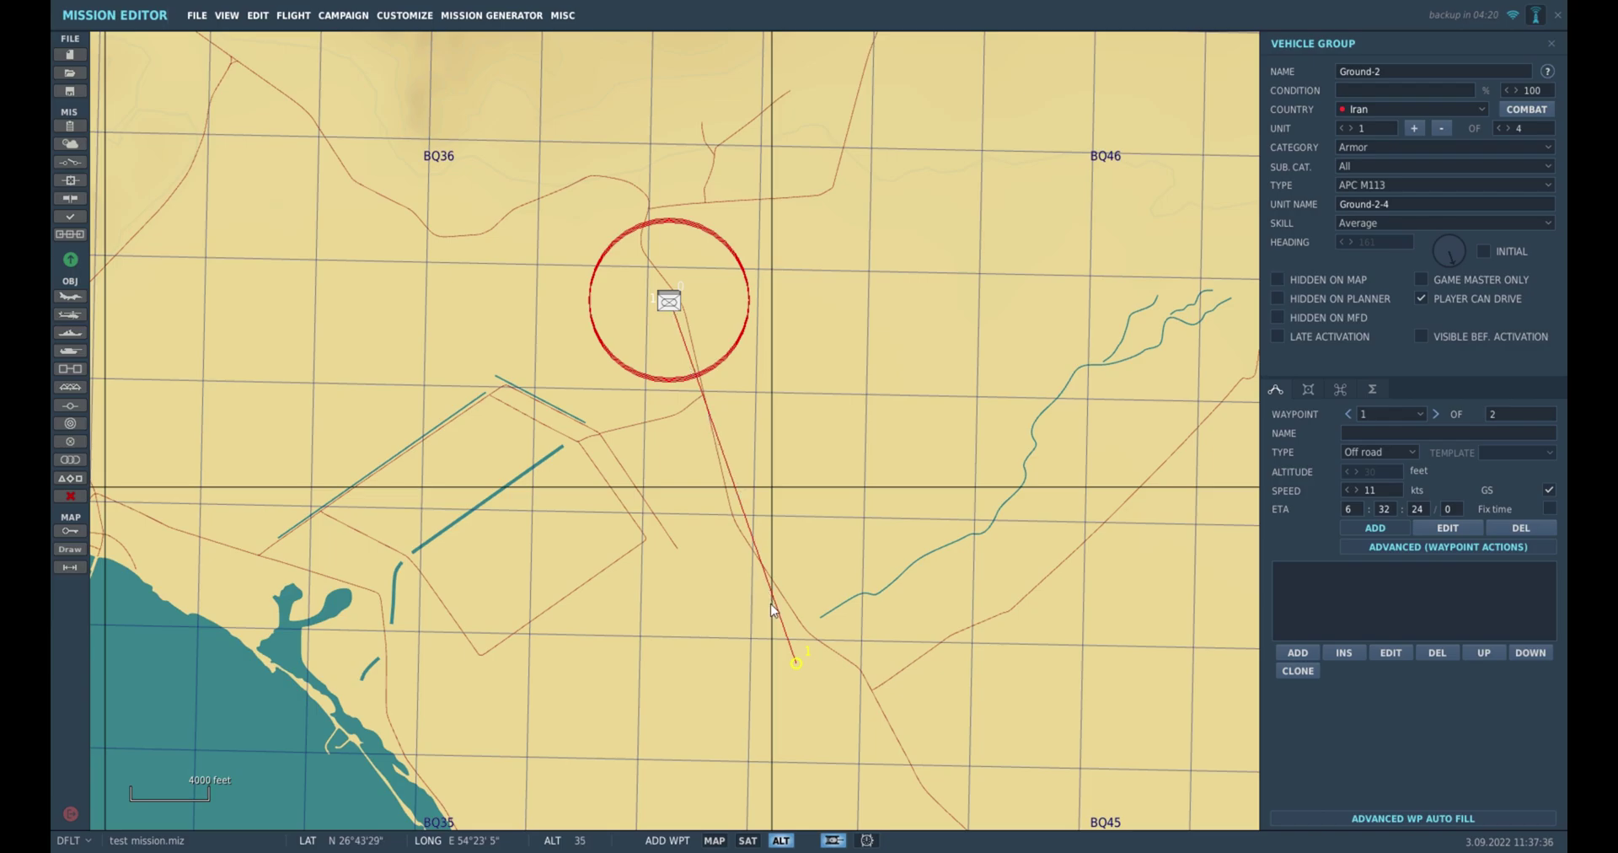
pyautogui.click(1377, 452)
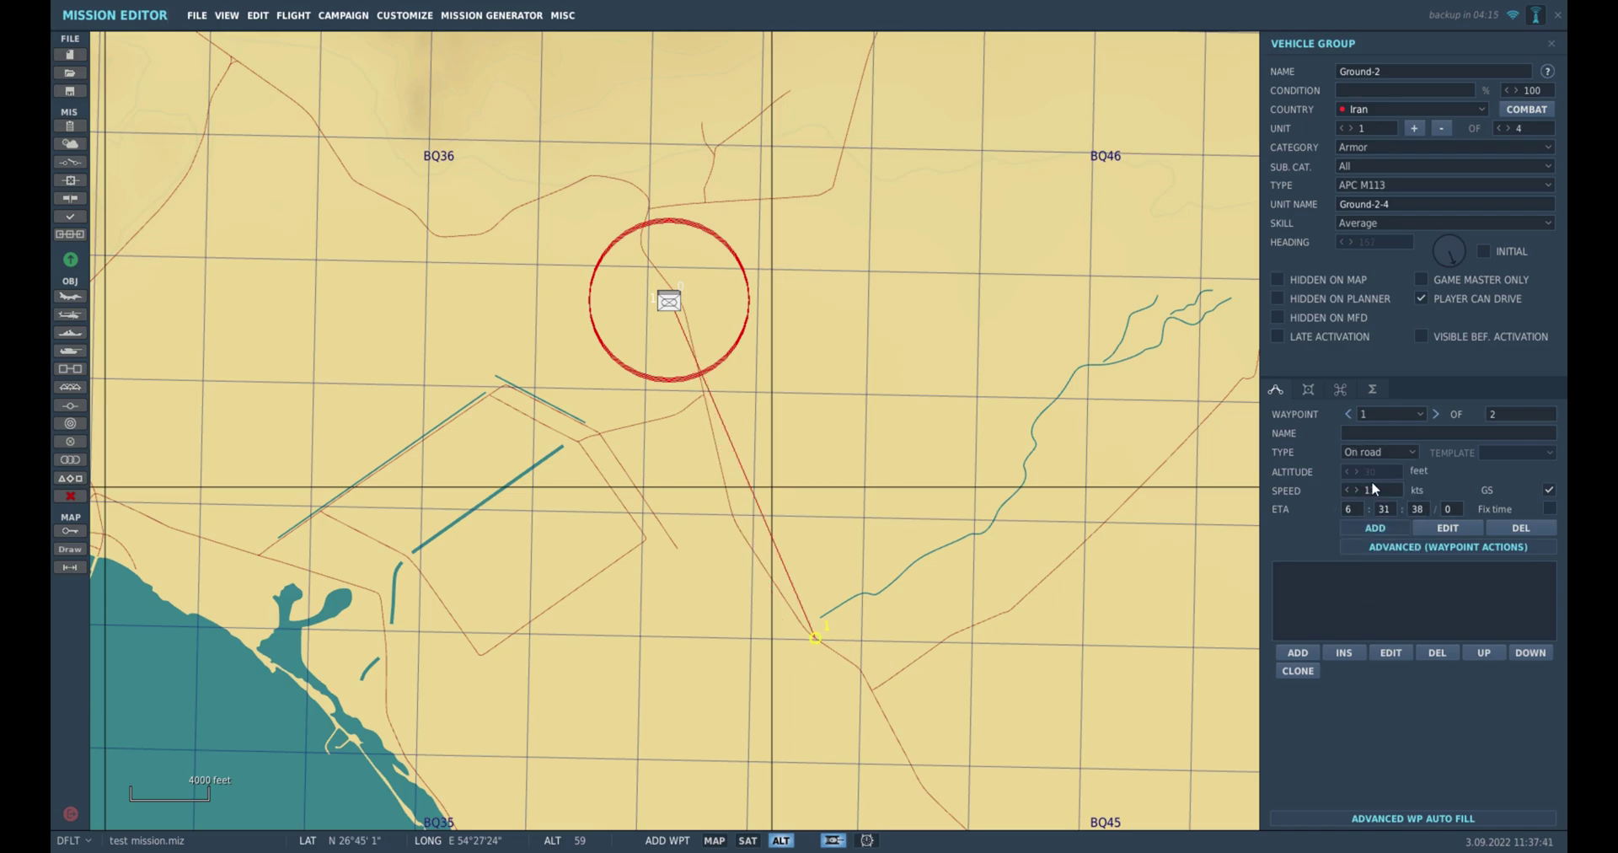
pyautogui.click(1348, 414)
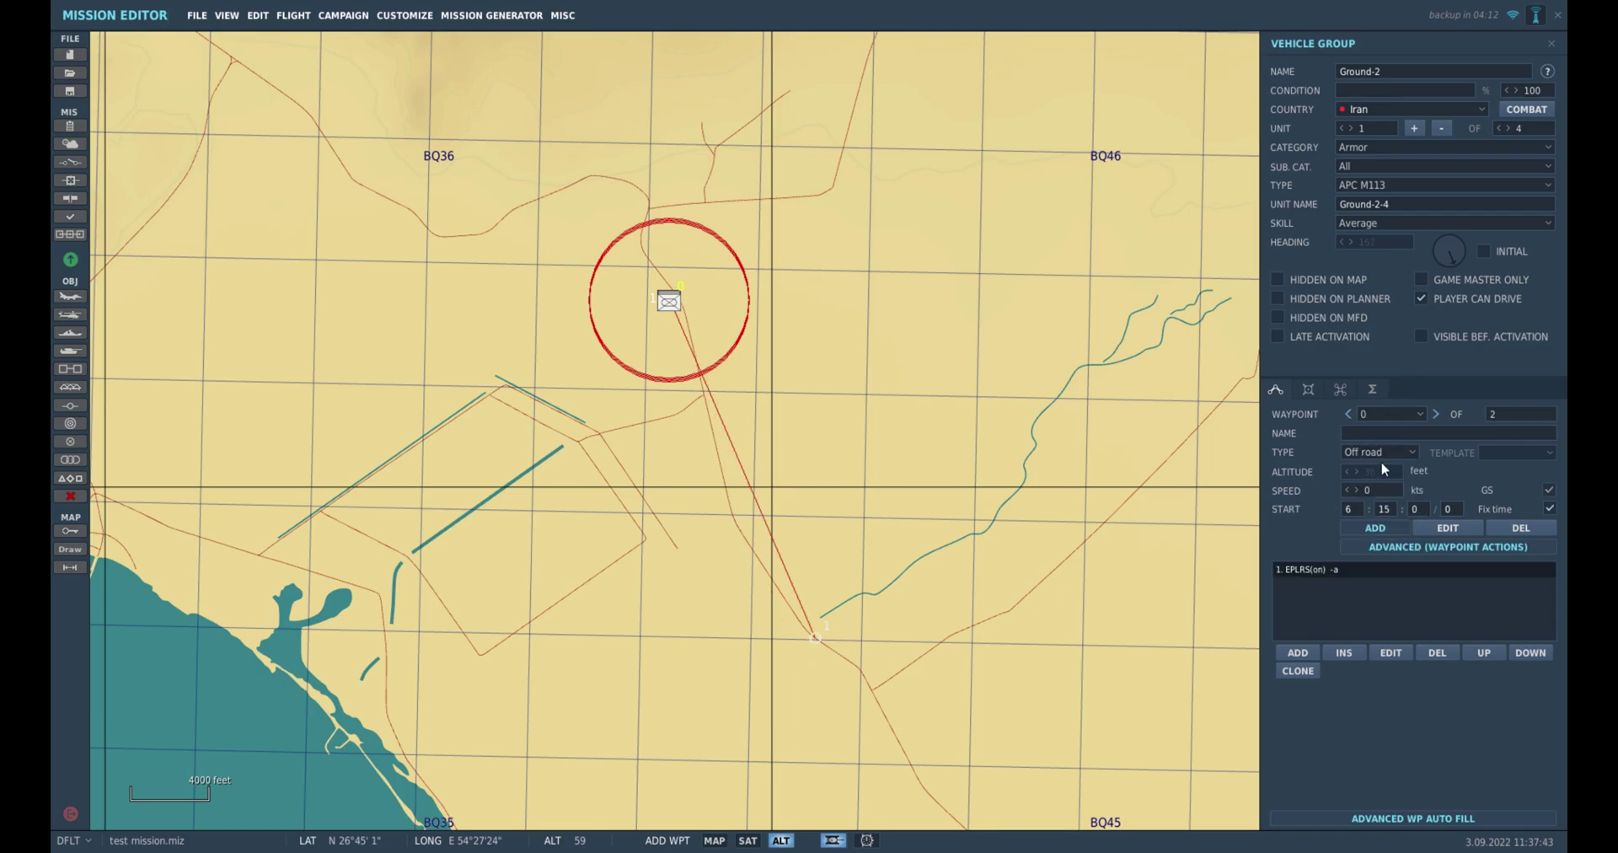
pyautogui.click(1386, 455)
pyautogui.click(1382, 484)
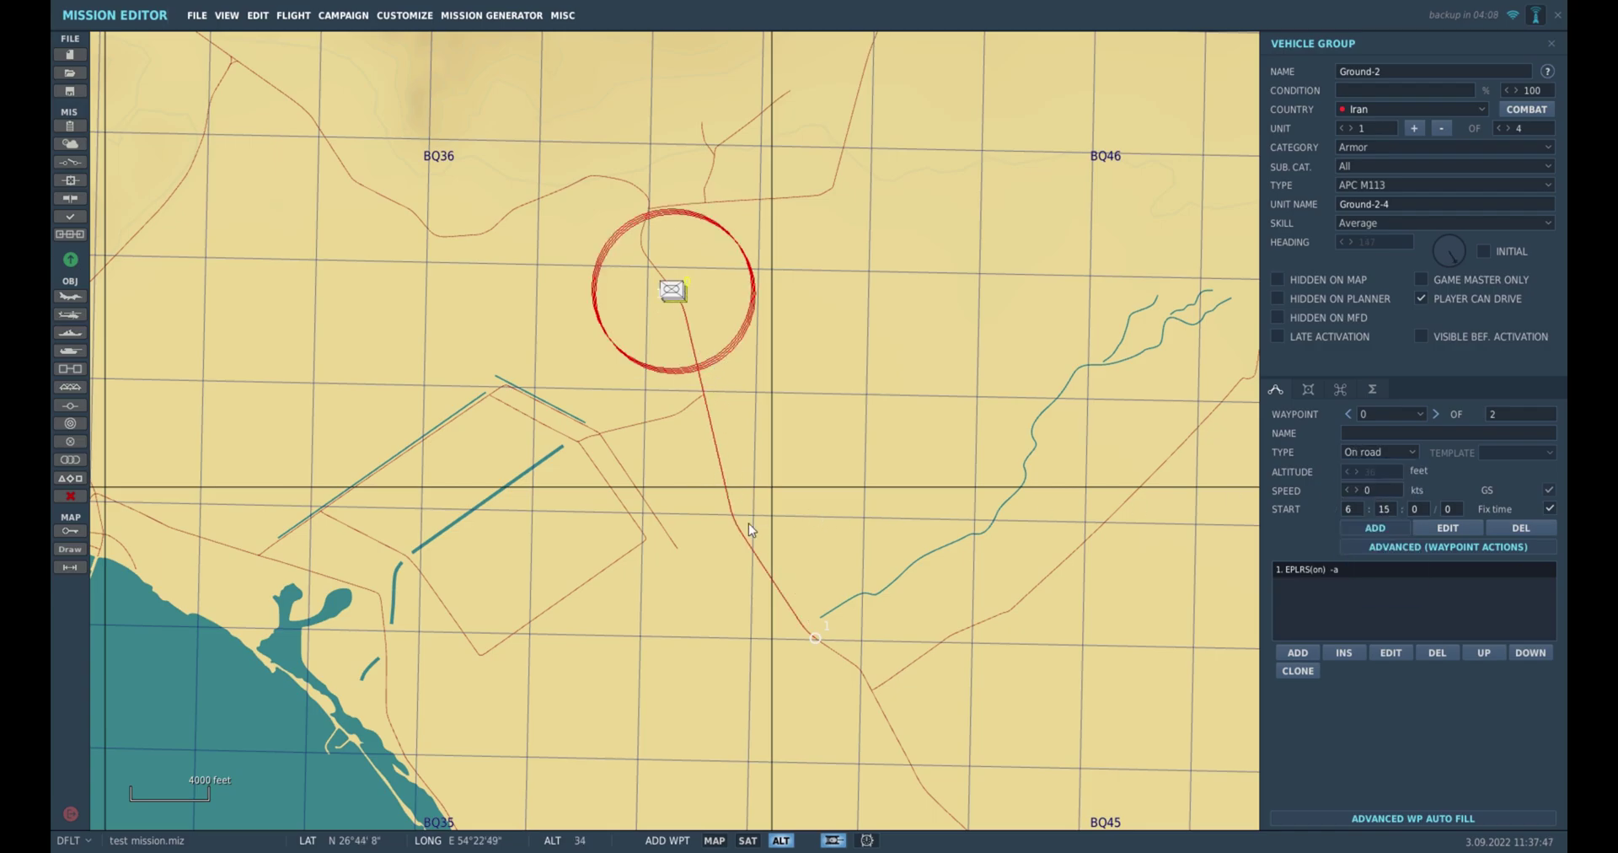
pyautogui.scroll(2, 787, 634)
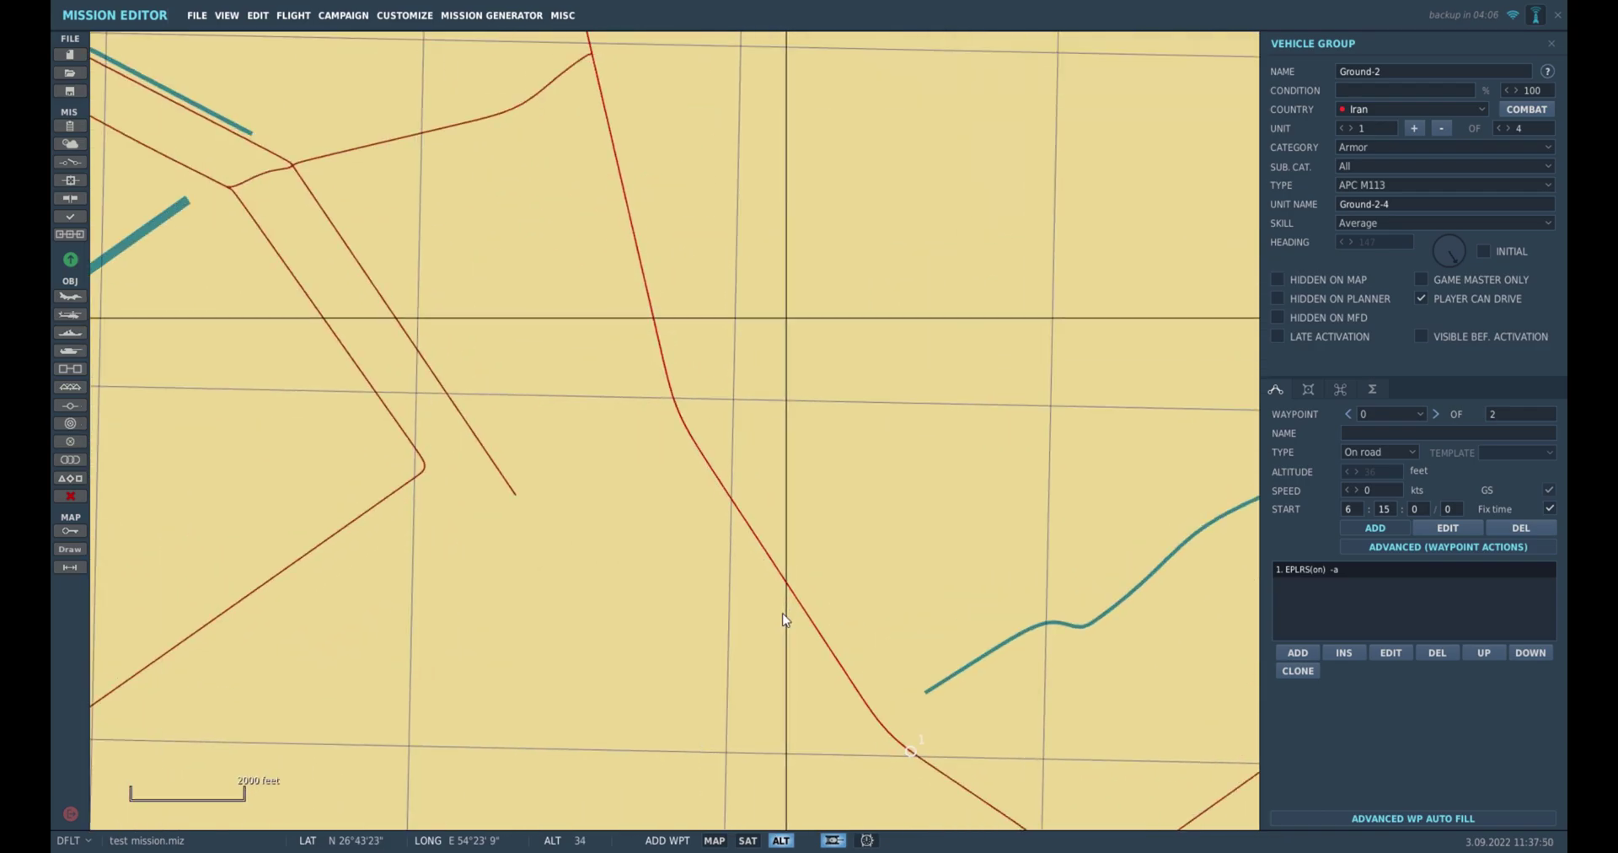
pyautogui.scroll(-2, 789, 618)
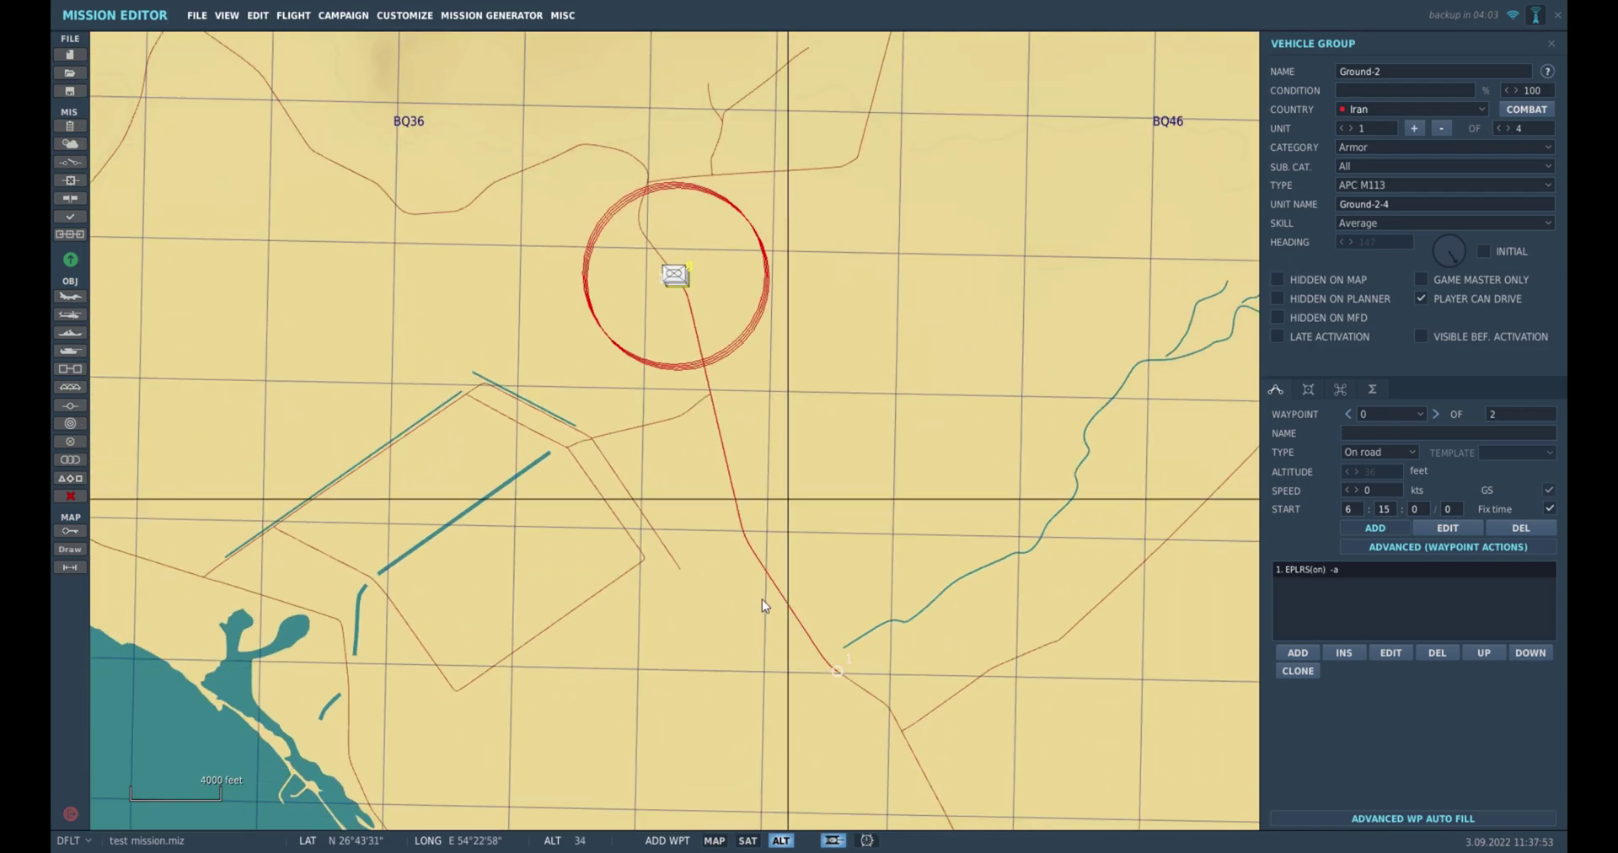
pyautogui.scroll(3, 795, 539)
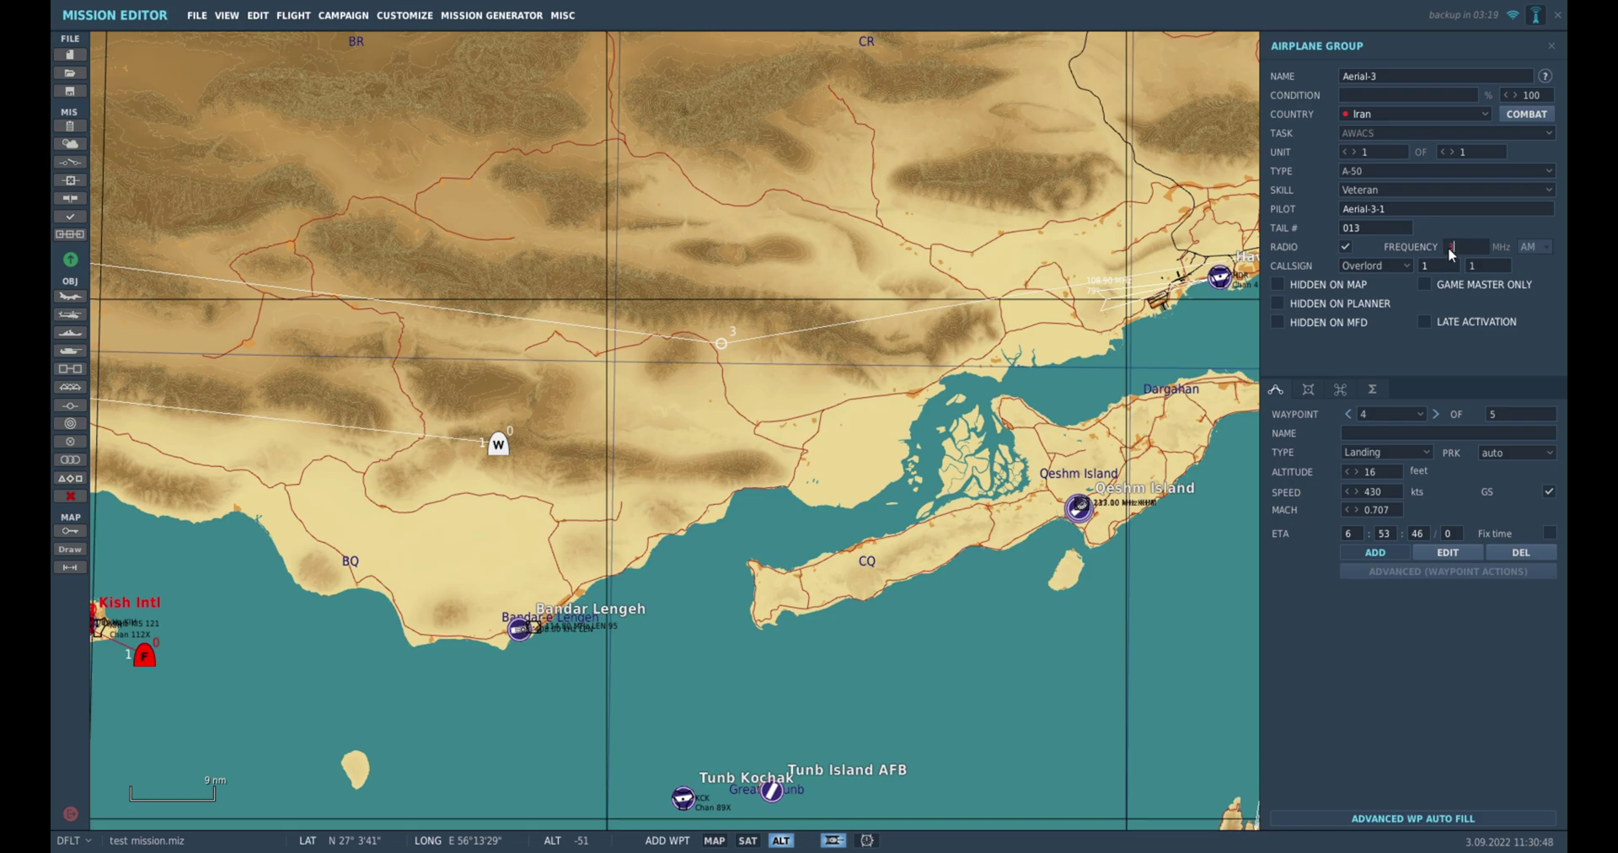
# Set the A-50's radio to 305 MHz with the AWACS callsign Darkstar.
pyautogui.write('305')
pyautogui.click(1405, 266)
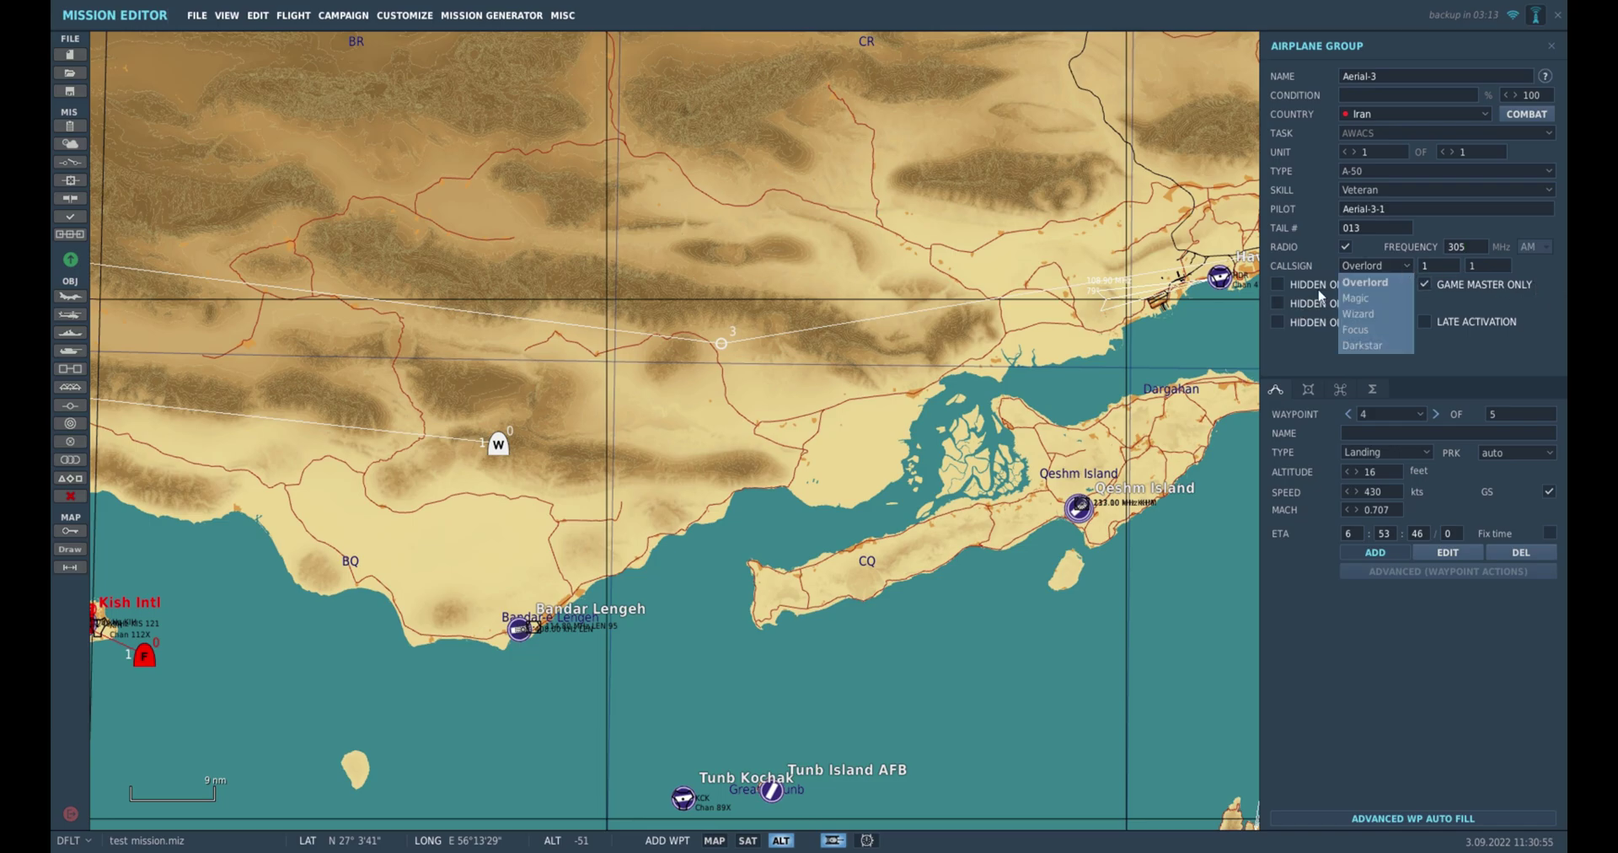
pyautogui.click(1377, 347)
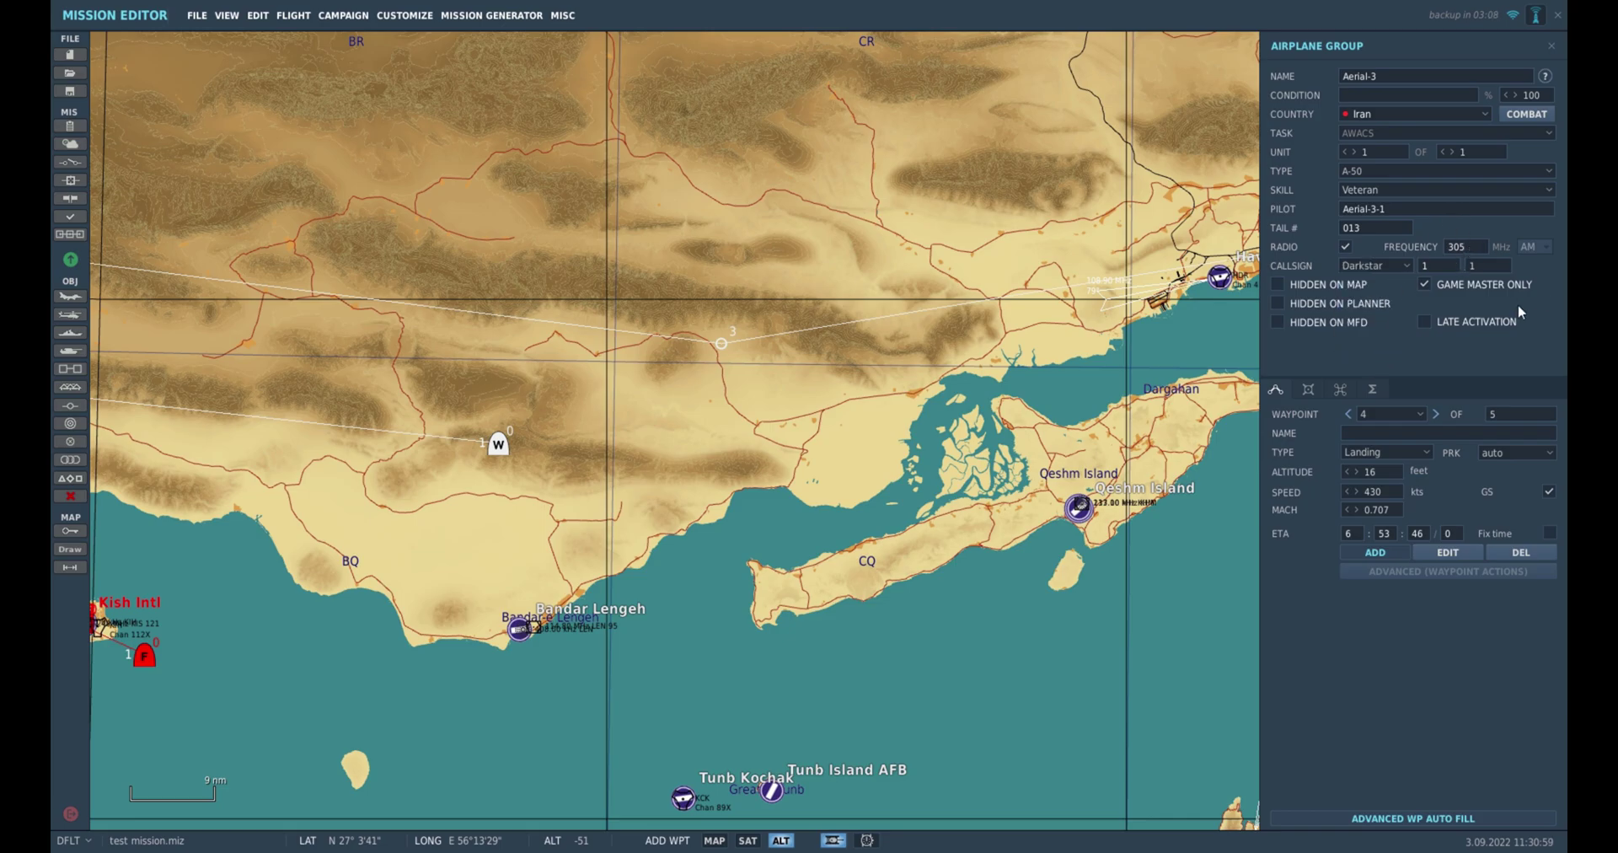
# Paste an F-14A client group west of Kish island.
pyautogui.moveTo(139, 551); pyautogui.dragTo(302, 501, button='right')
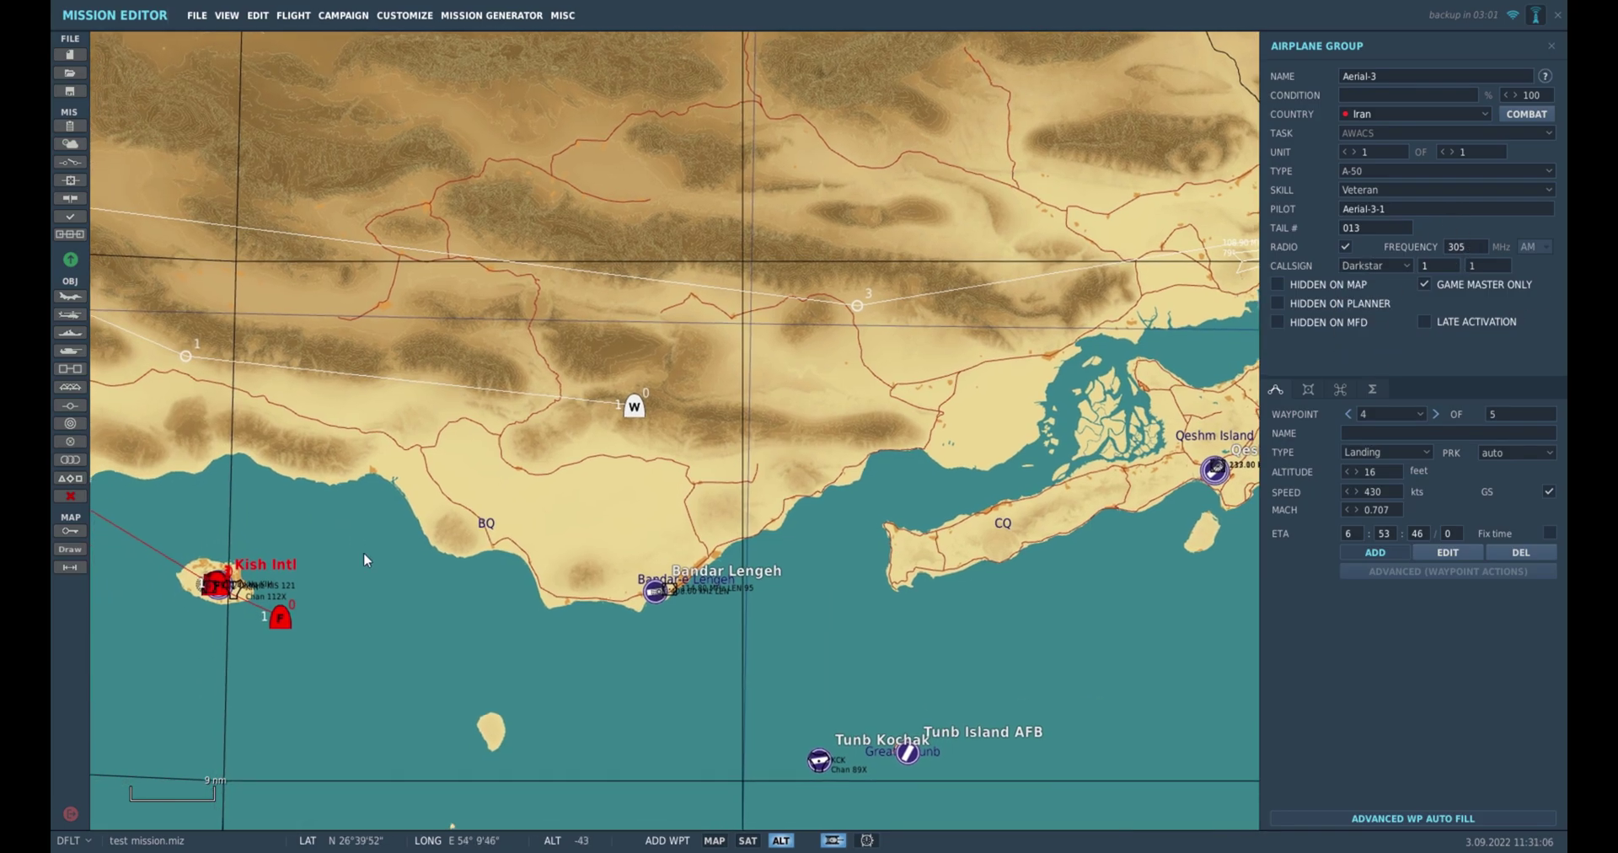
pyautogui.moveTo(388, 581); pyautogui.dragTo(716, 478, button='right')
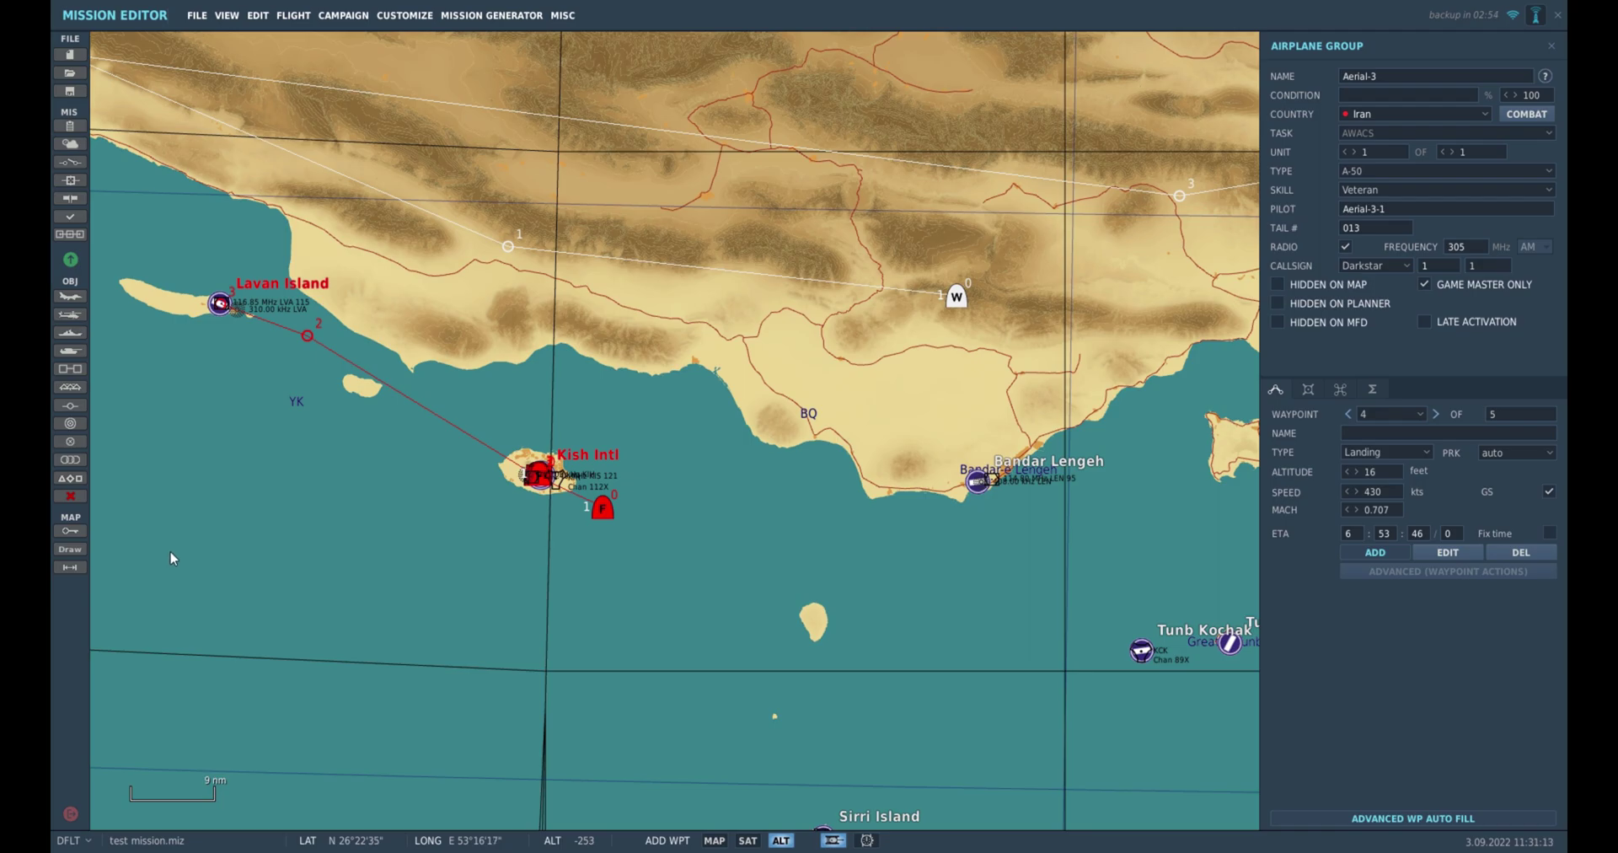
pyautogui.hotkey('ctrl', 'v')
pyautogui.scroll(1, 166, 563)
pyautogui.scroll(-1, 166, 562)
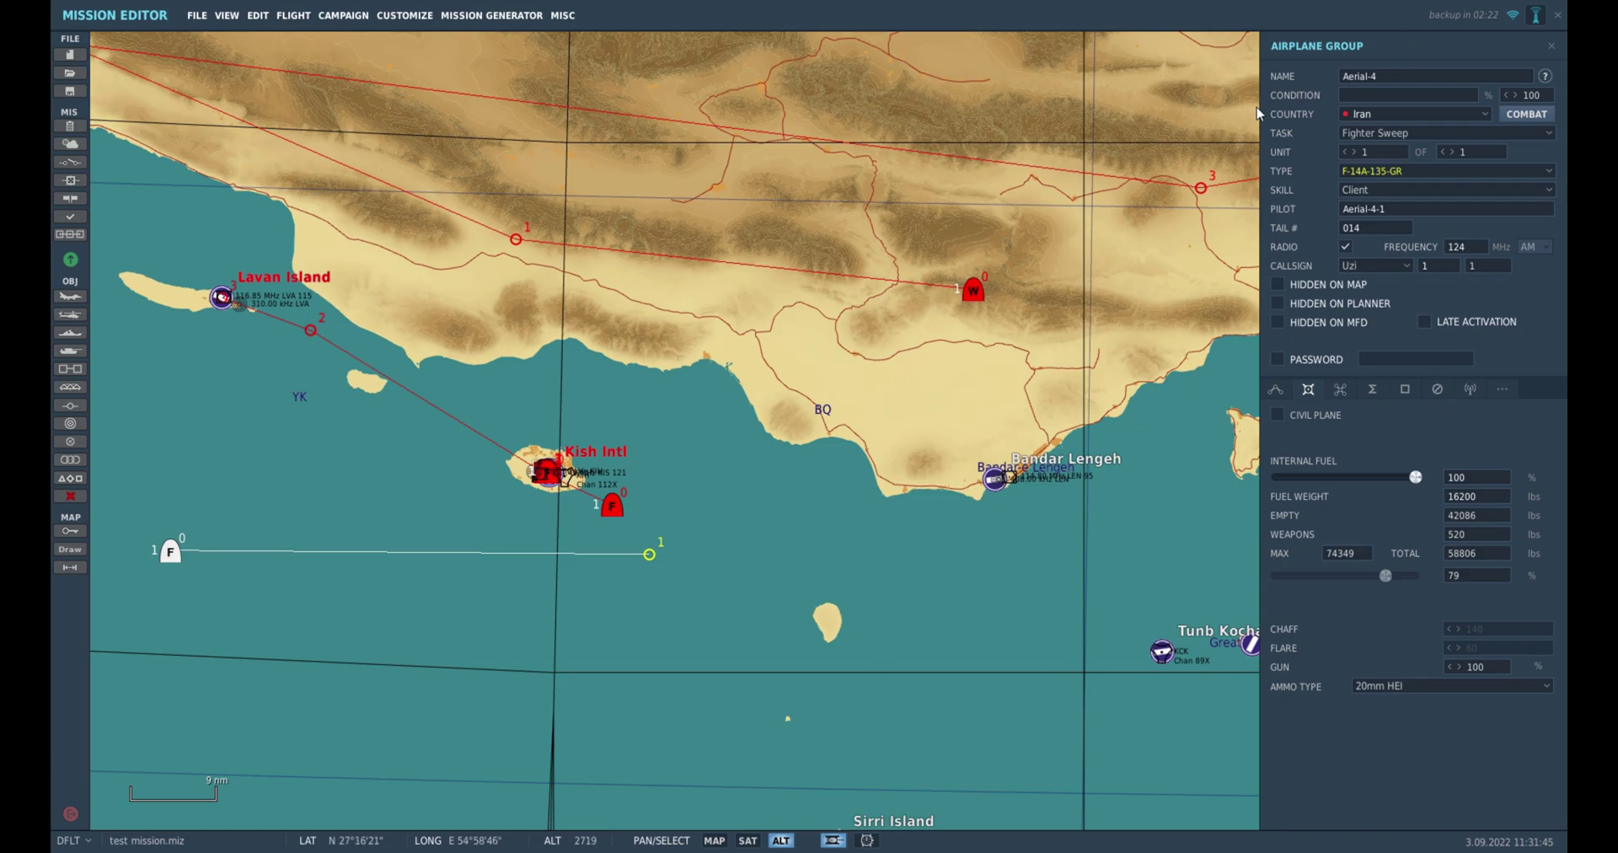
# Launch the mission in the F-14A-135-GR Fighter Sweep (Aerial-4) slot.
pyautogui.click(70, 198)
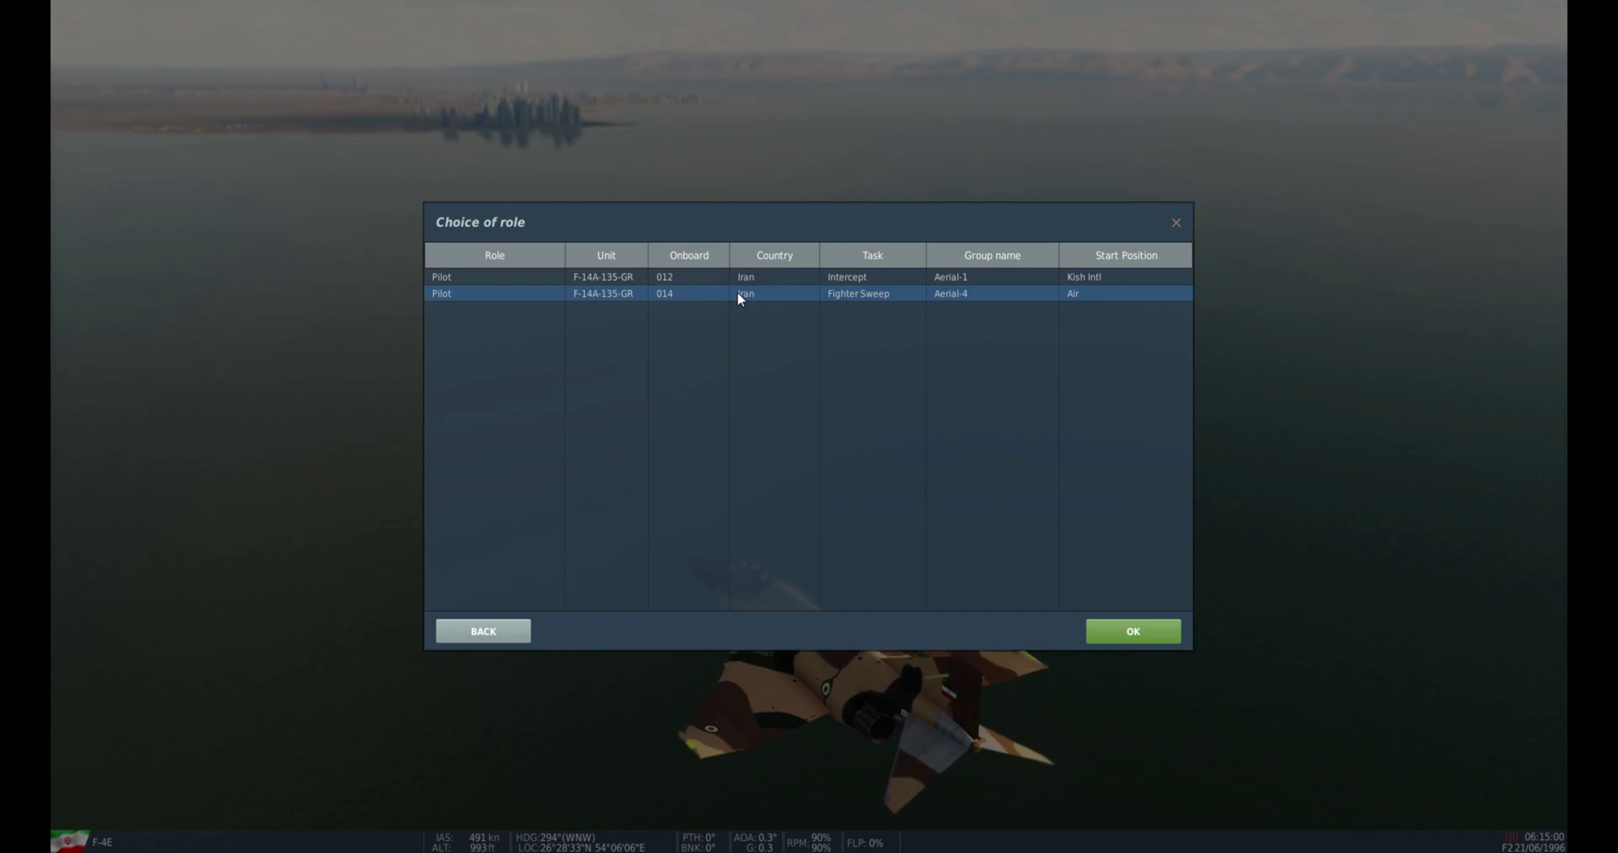
pyautogui.doubleClick(740, 294)
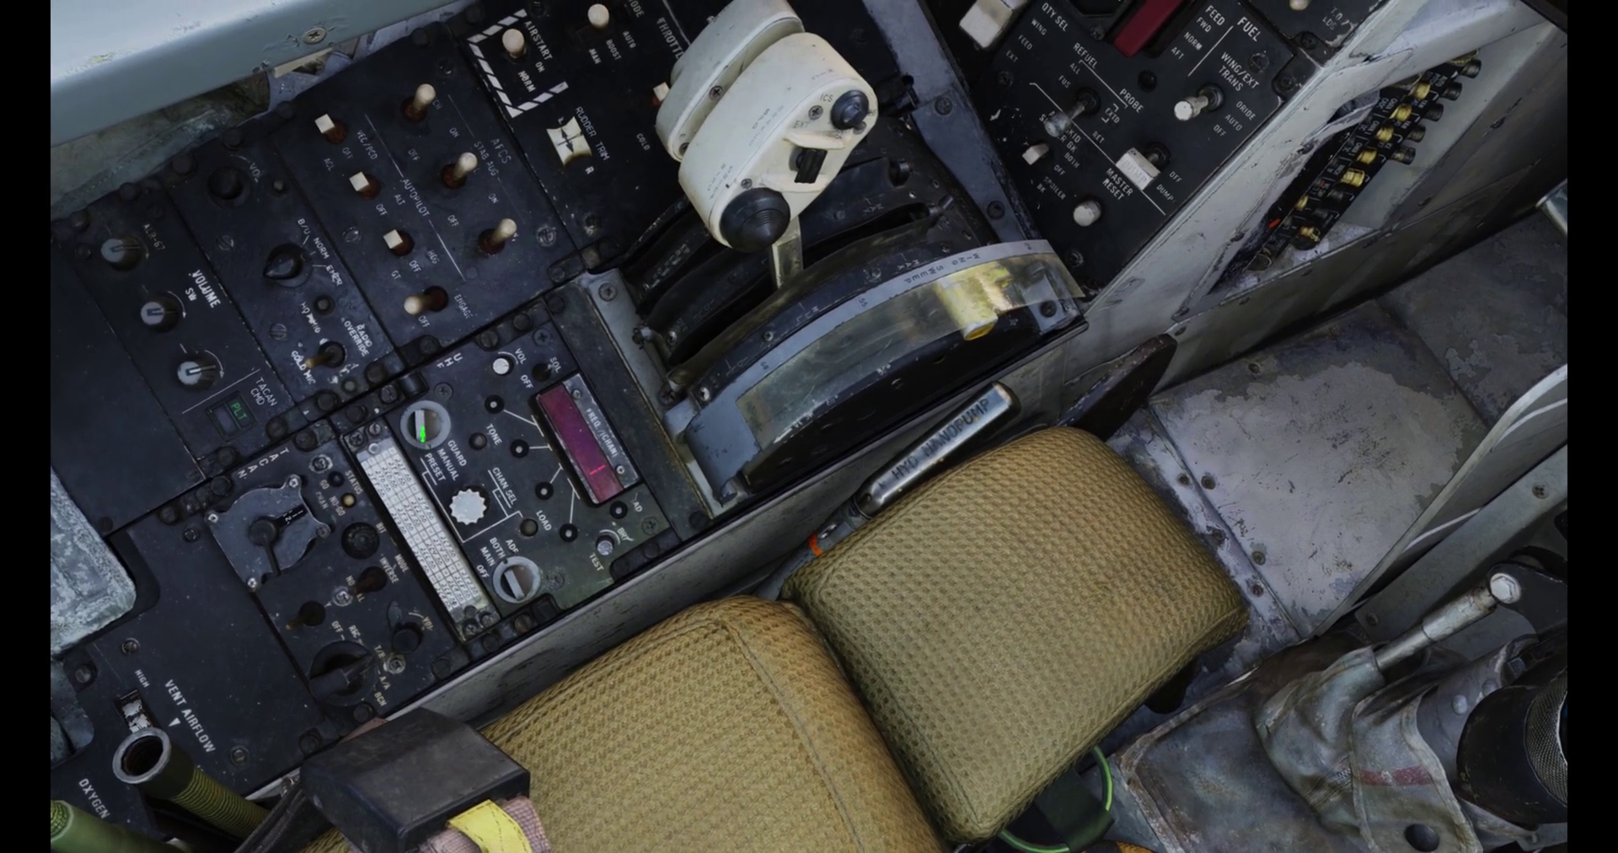
# Tune the F-14 UHF to 305.000, request bogey dope from Darkstar, then reselect the A-50 group.
pyautogui.scroll(3, 524, 476)
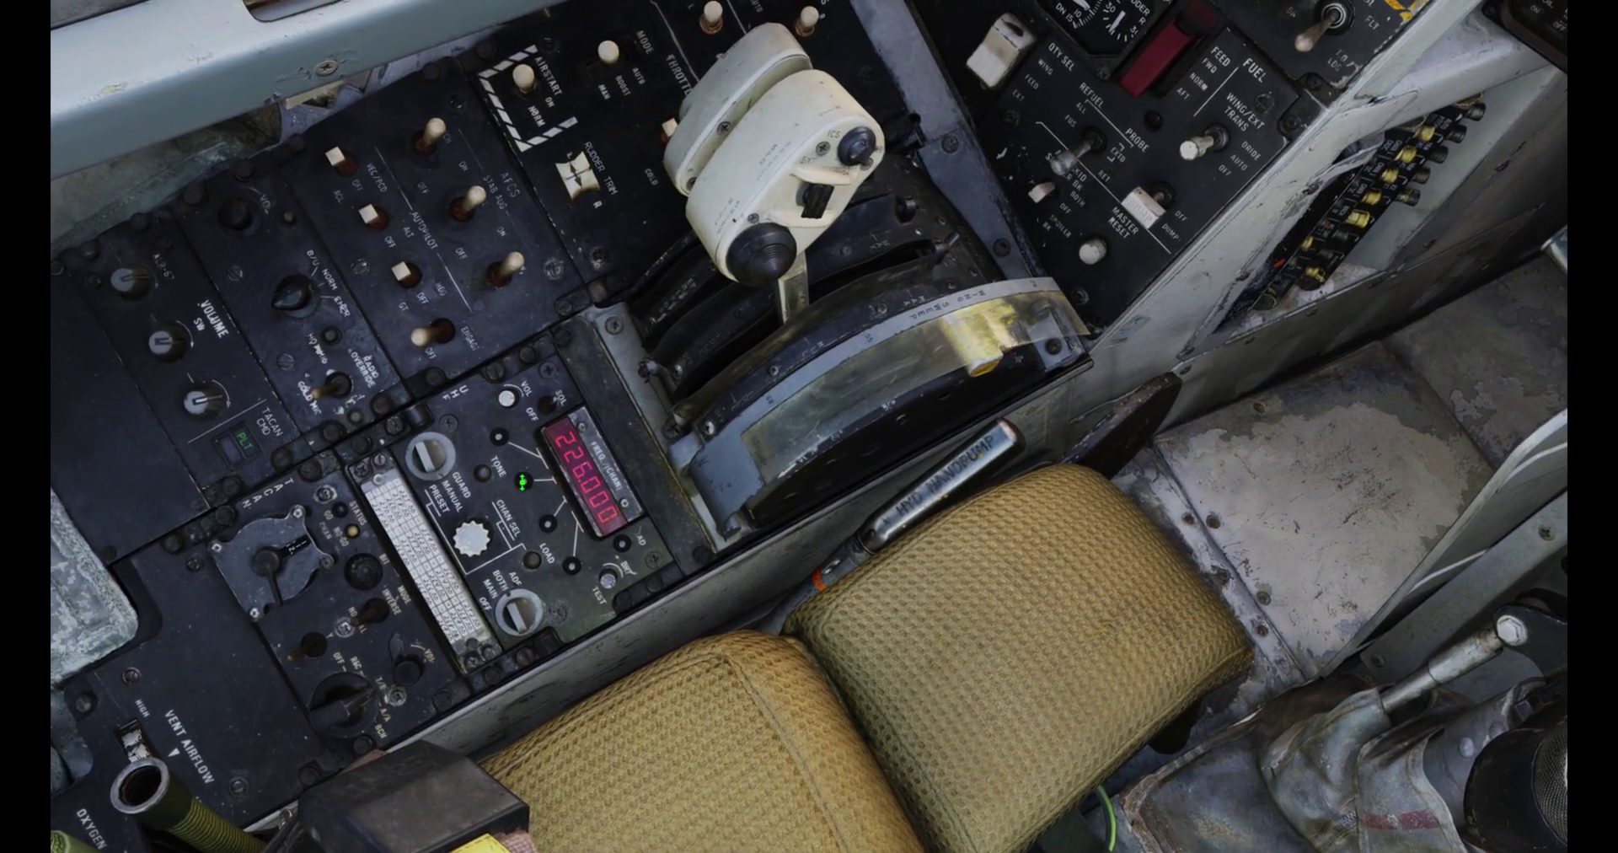
pyautogui.scroll(5, 503, 449)
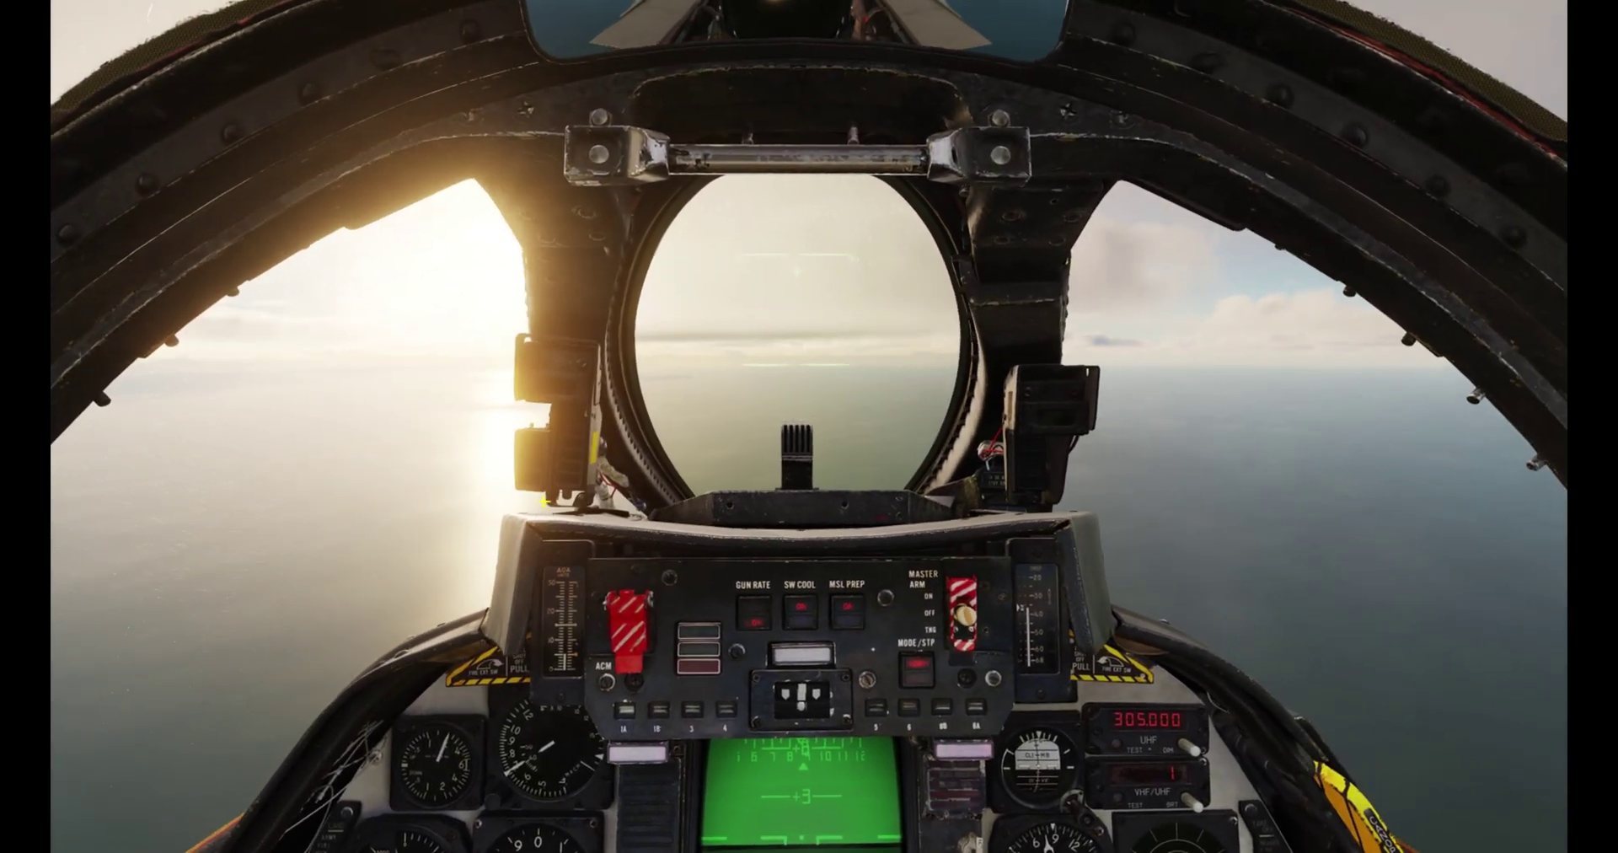
pyautogui.press('\\')
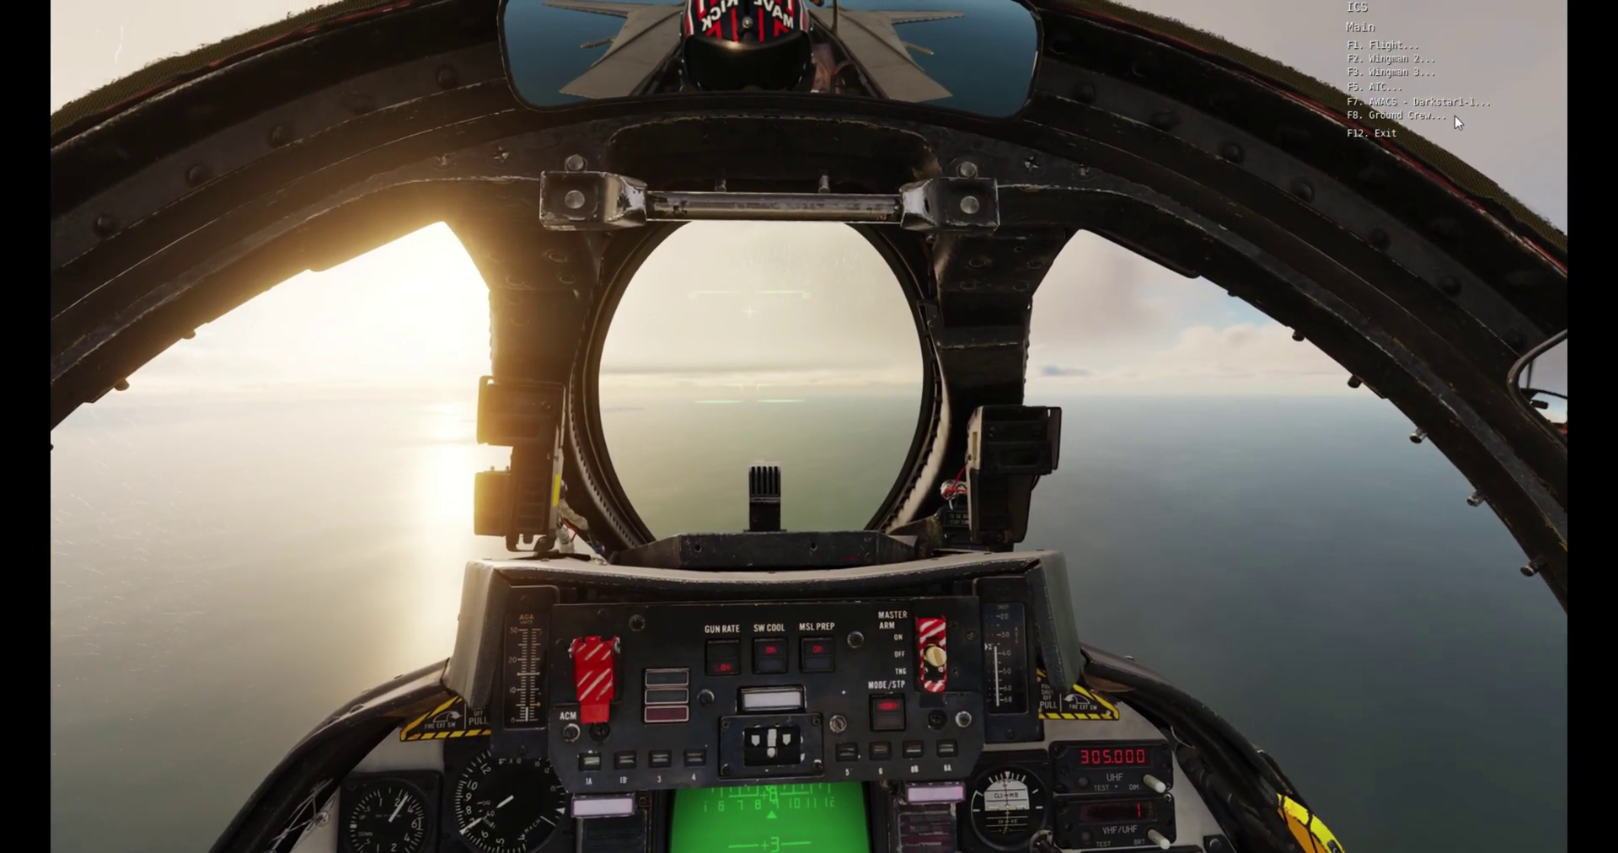
pyautogui.press('F7')
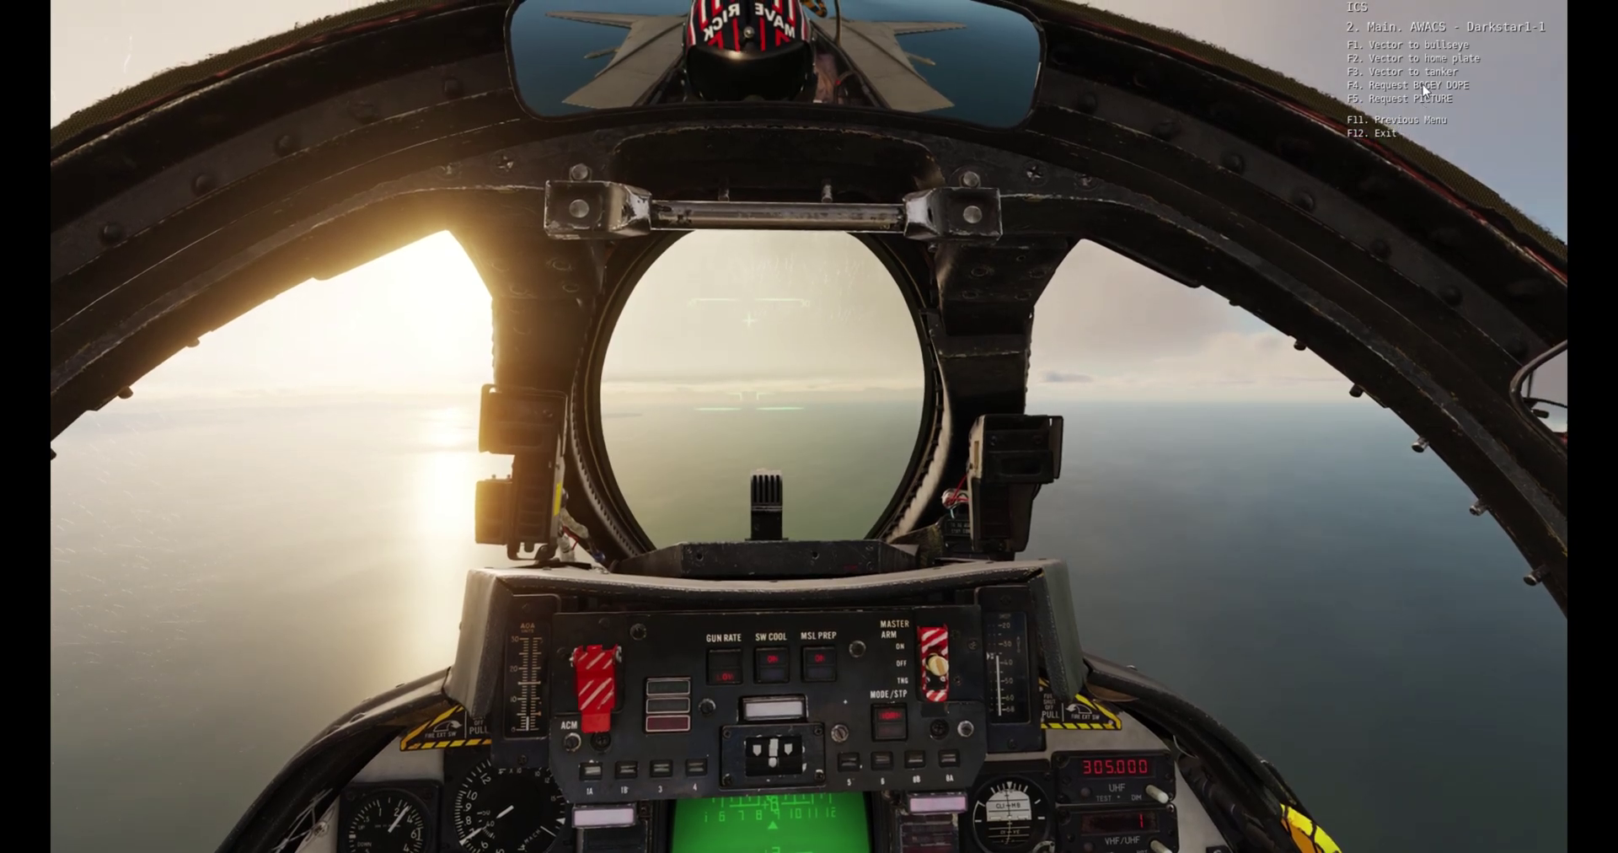
pyautogui.press('F4')
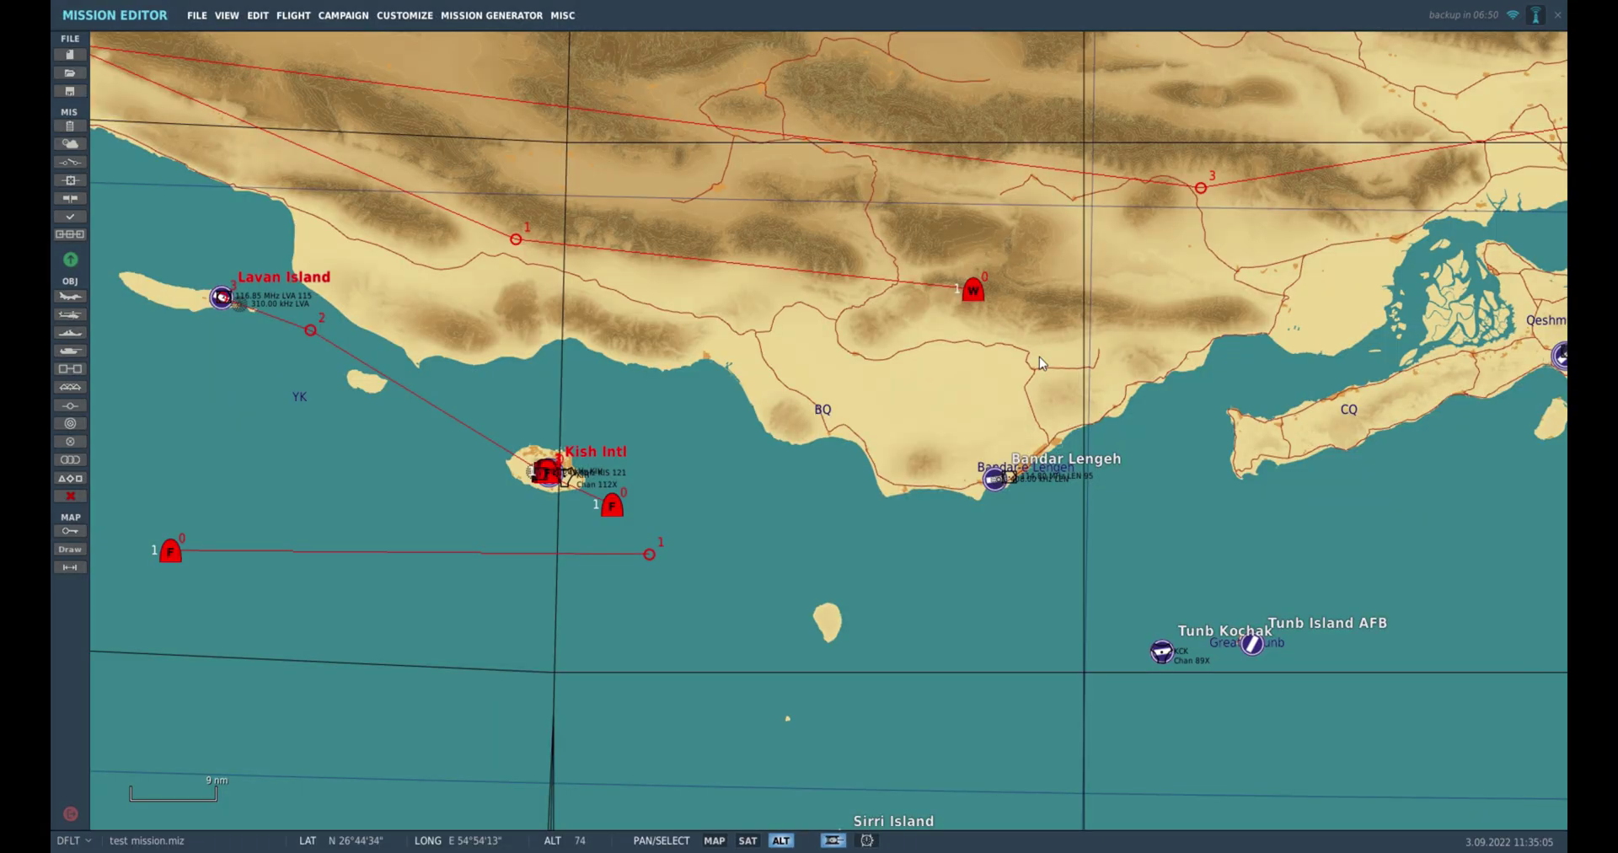
pyautogui.click(974, 293)
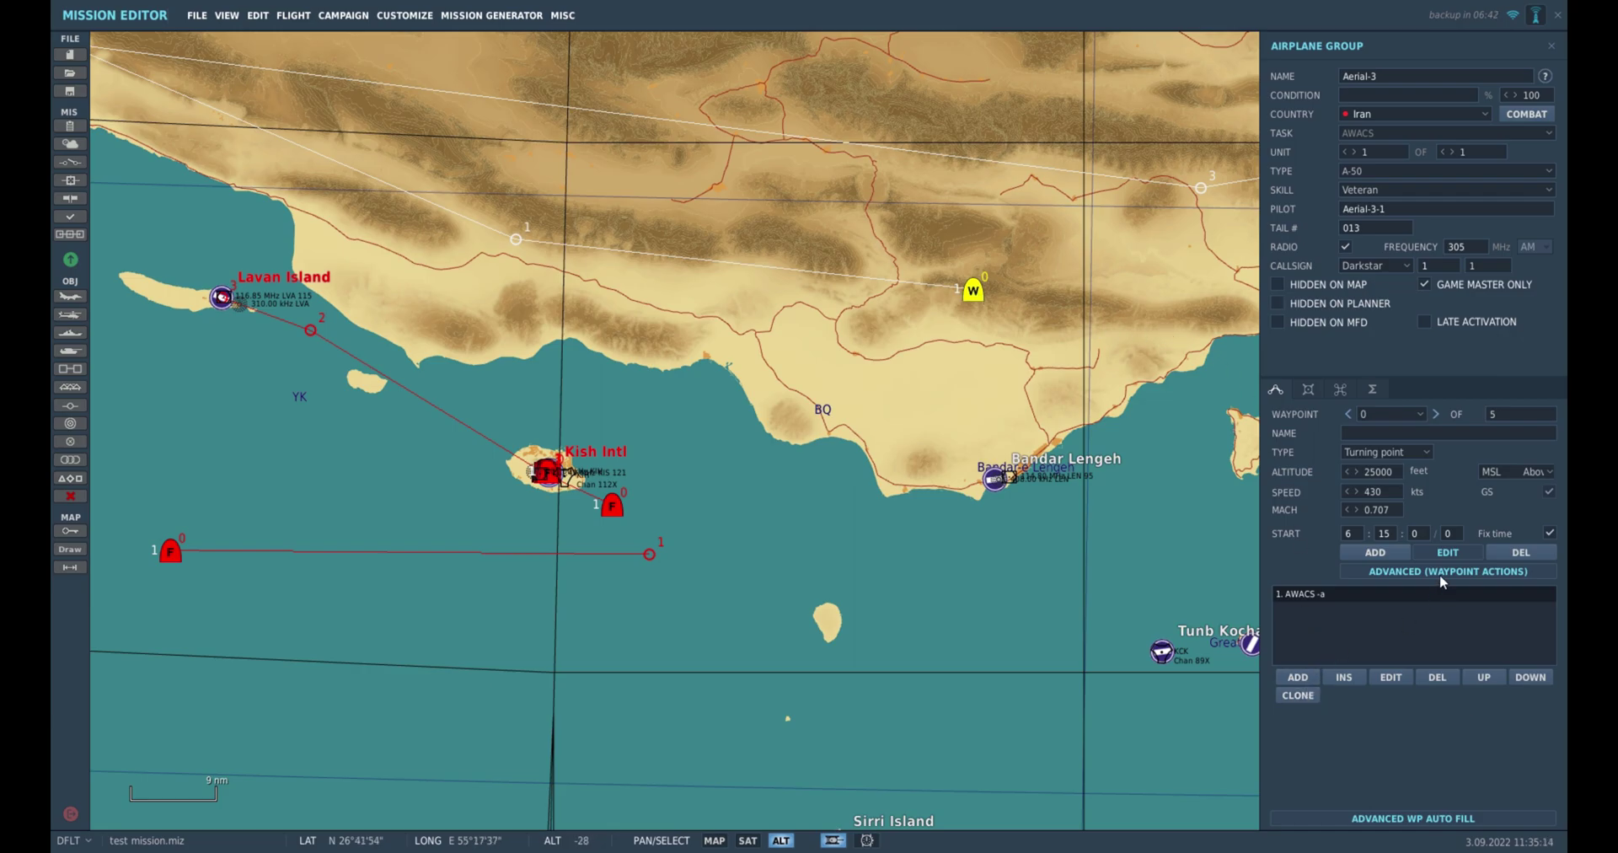
# Add a Set Option action at the A-50's first waypoint: Reaction to Threat, Allow Abort Mission.
pyautogui.click(1298, 677)
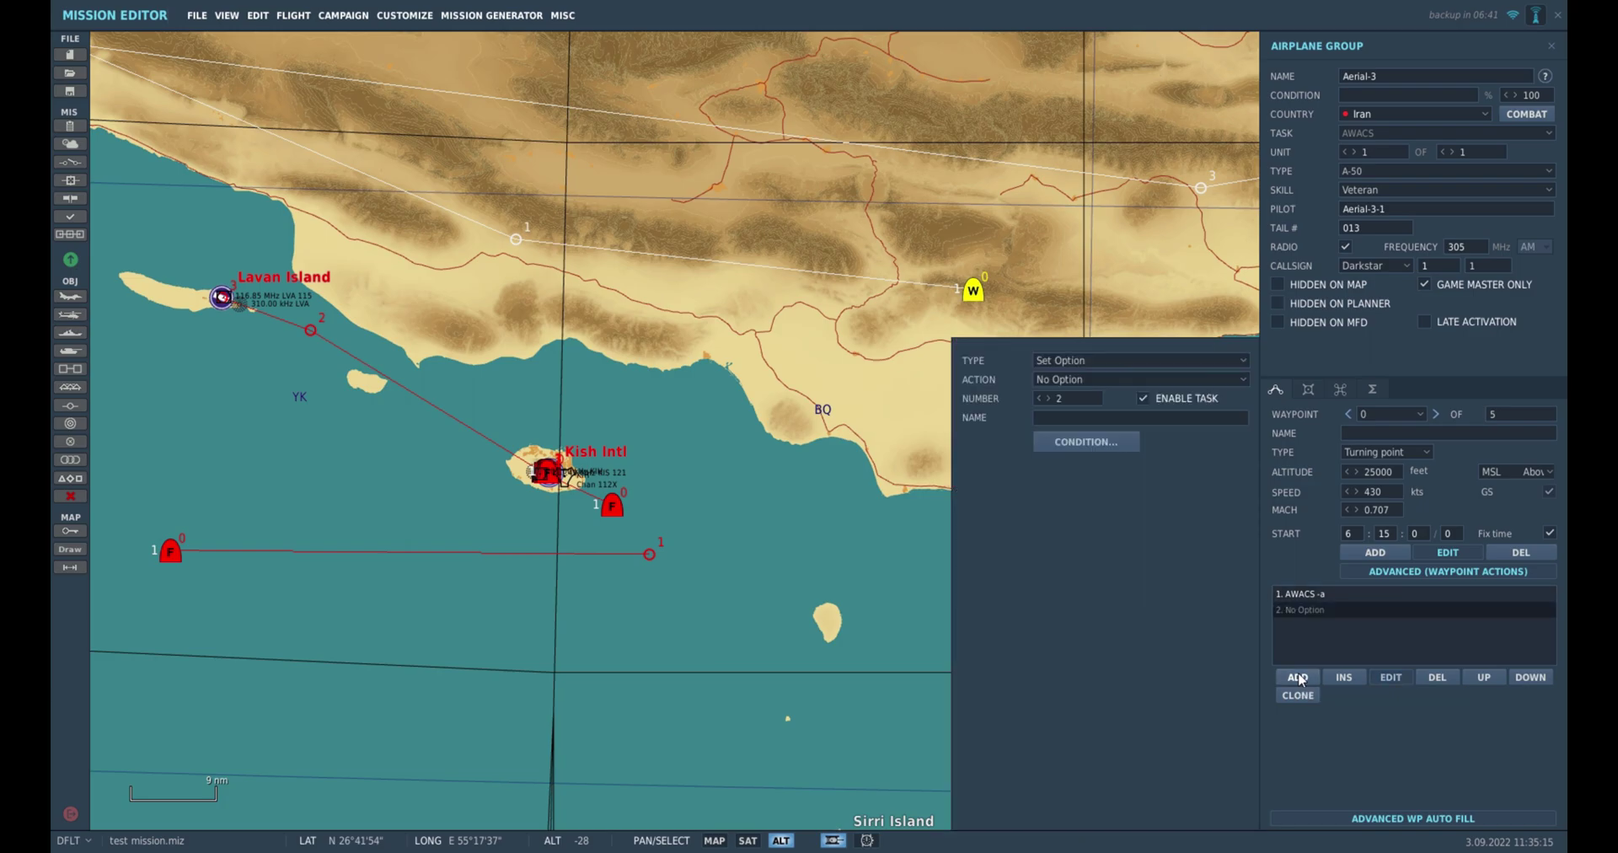
pyautogui.click(1115, 364)
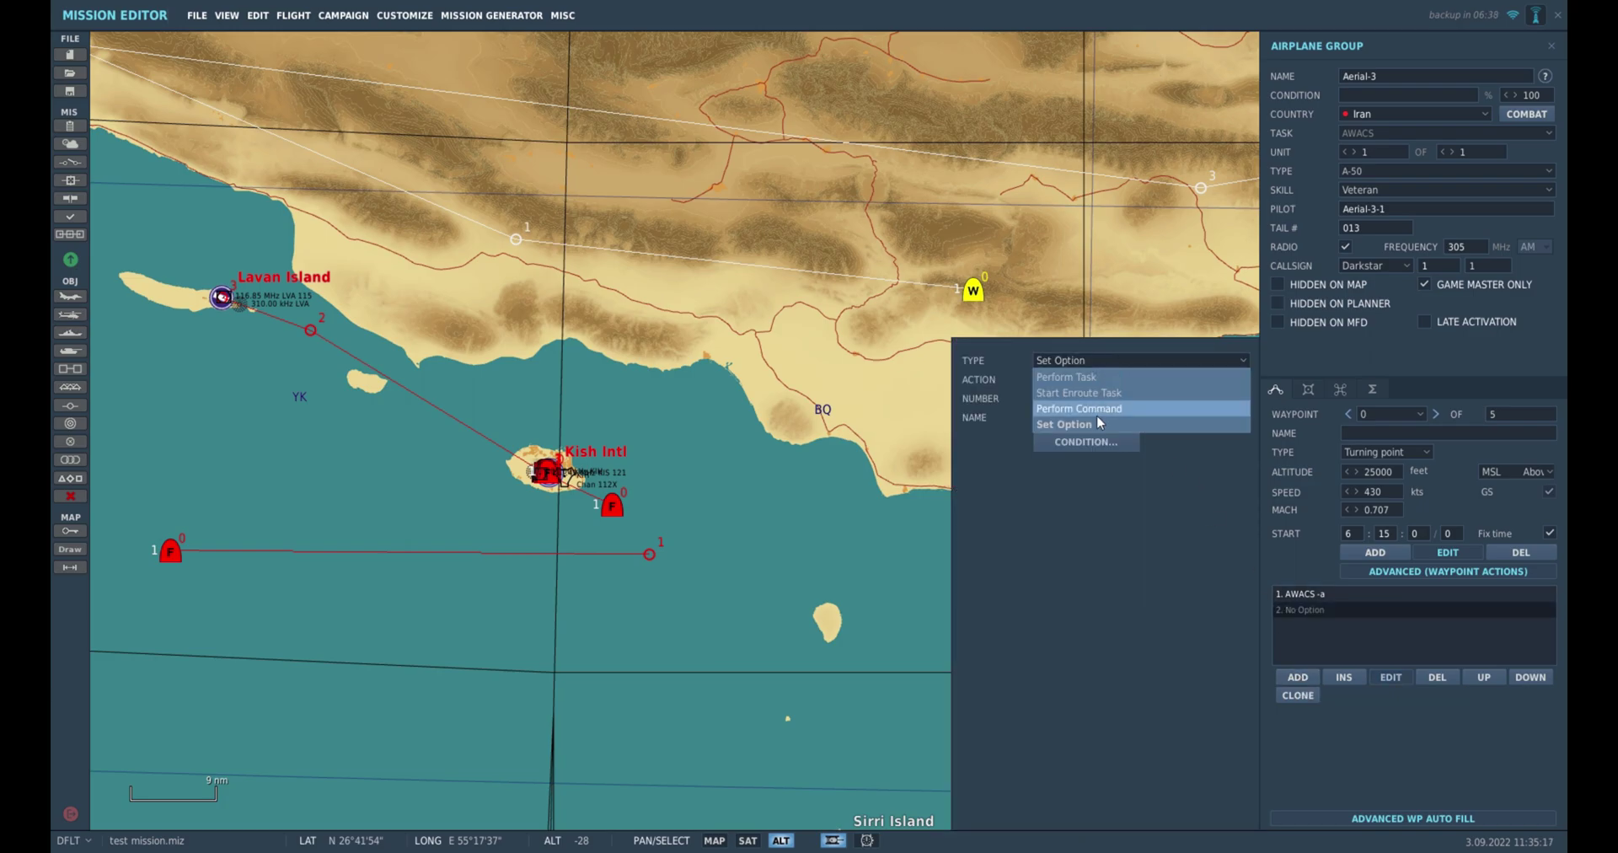
pyautogui.click(1096, 419)
pyautogui.click(1102, 380)
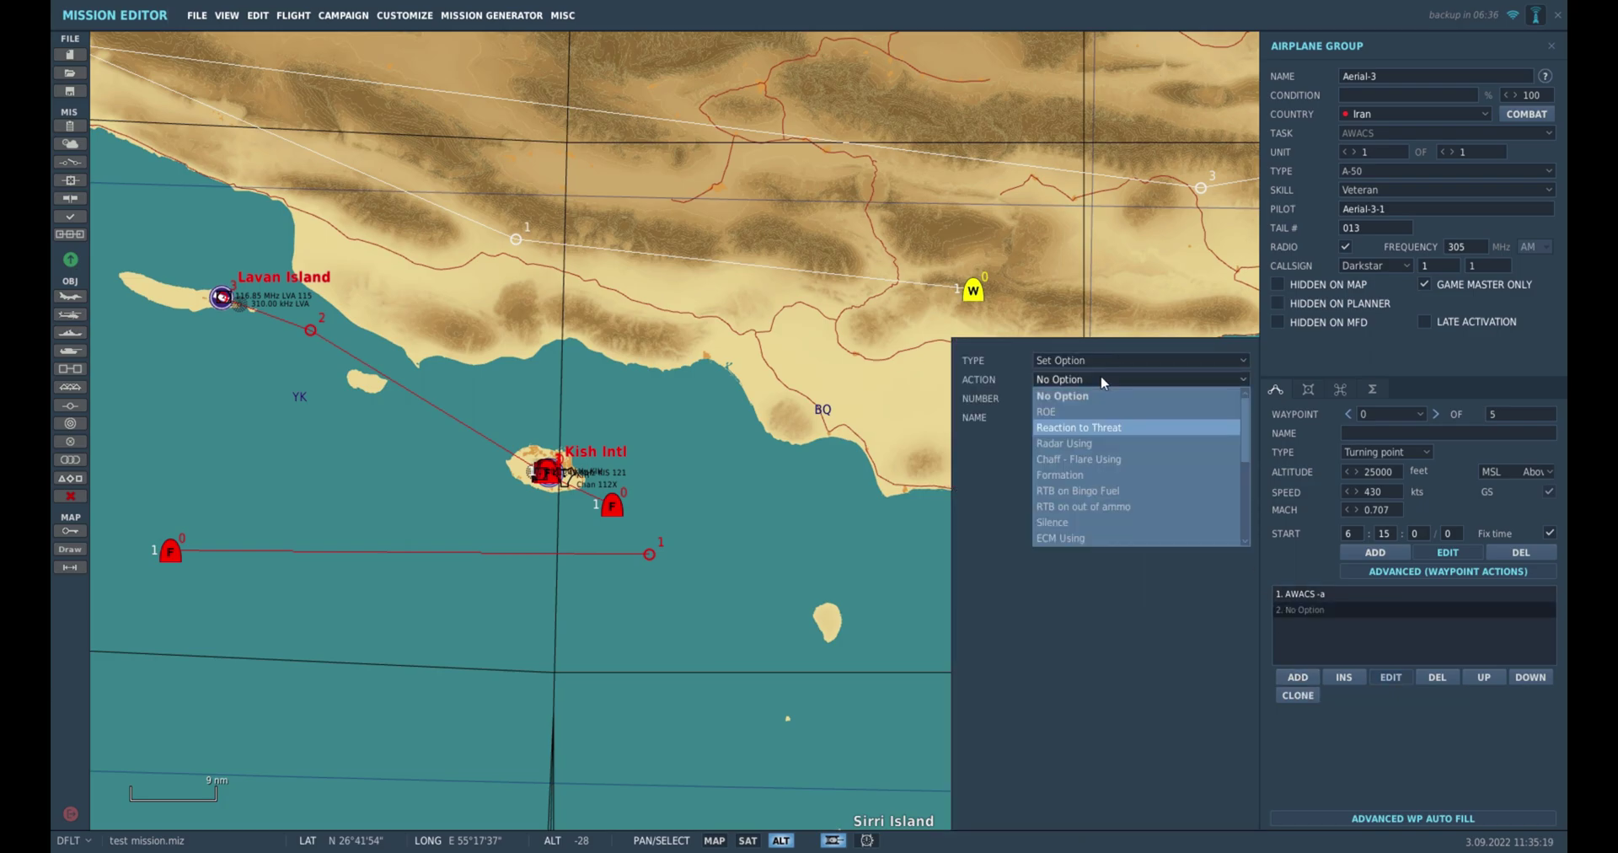
pyautogui.click(1085, 427)
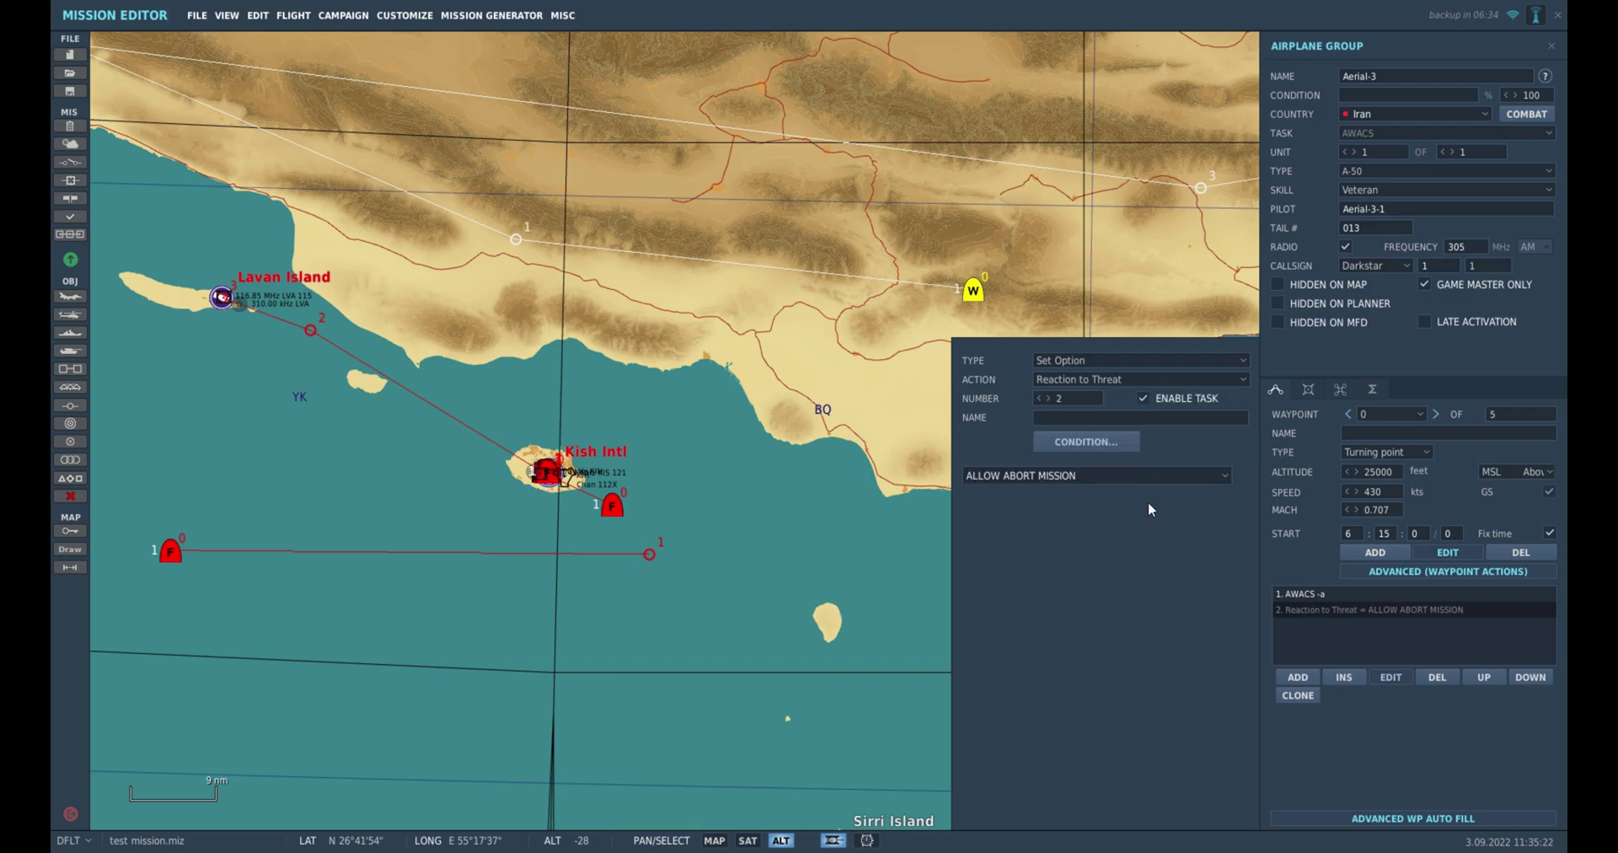
pyautogui.click(1145, 477)
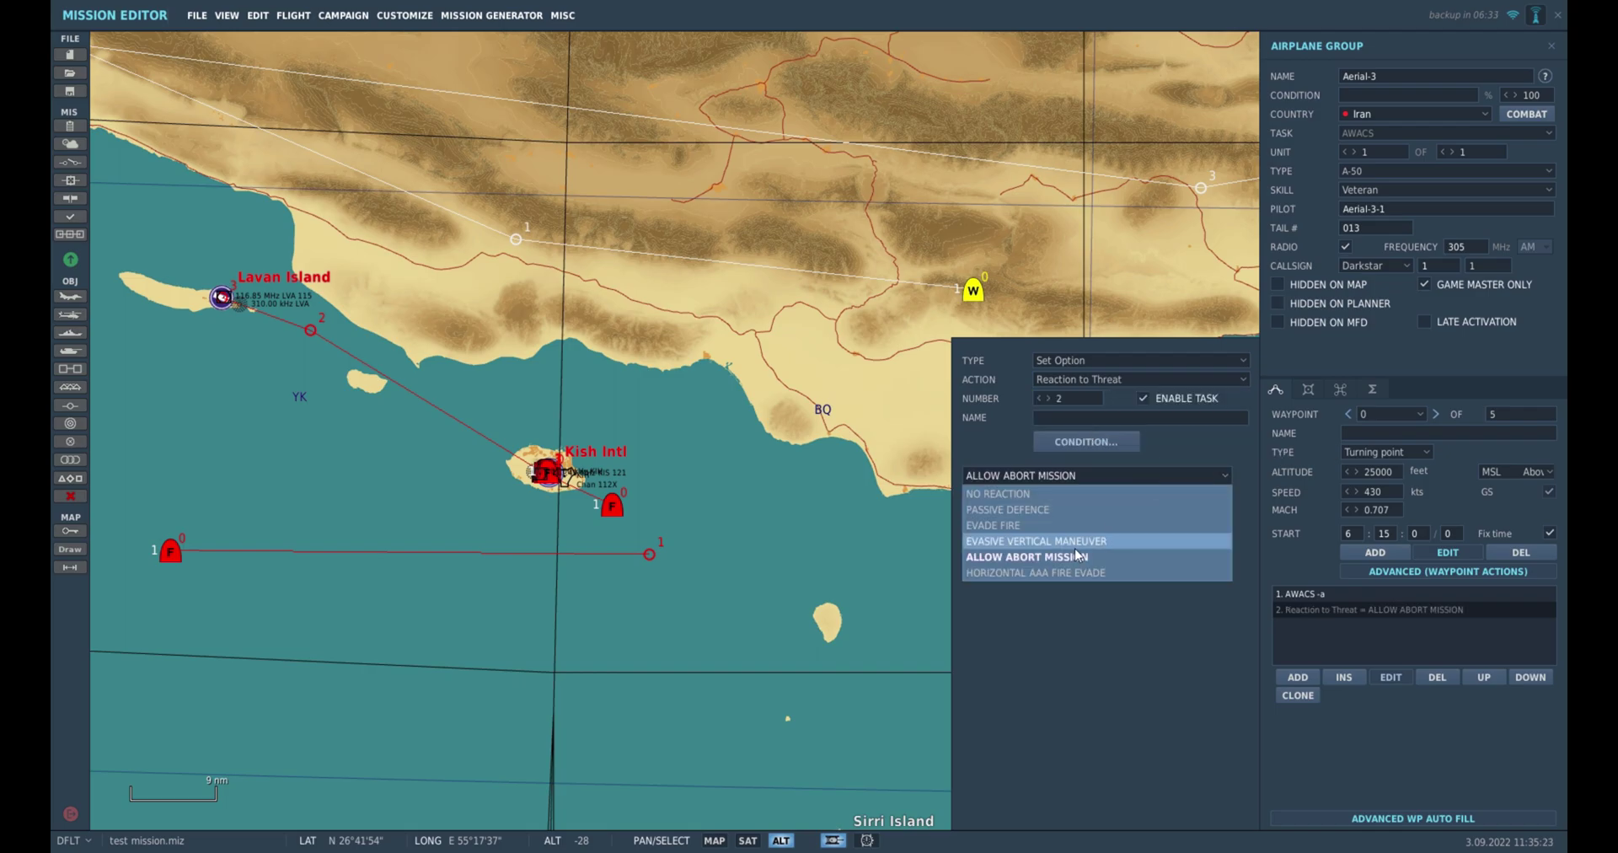